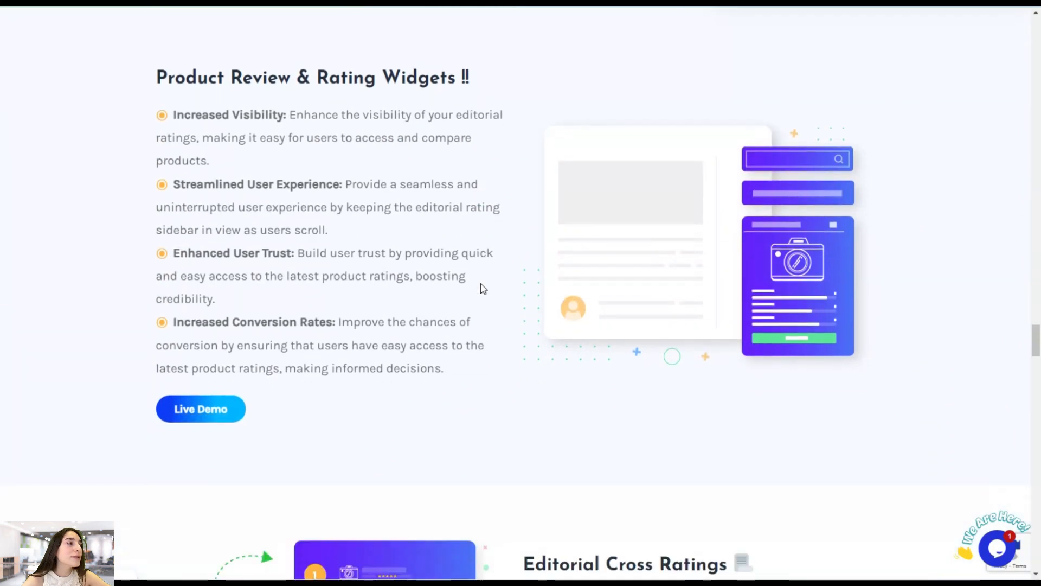
Look through the feature sections on the Editorial Rating plugin's product page
scroll(482, 288, down, 4)
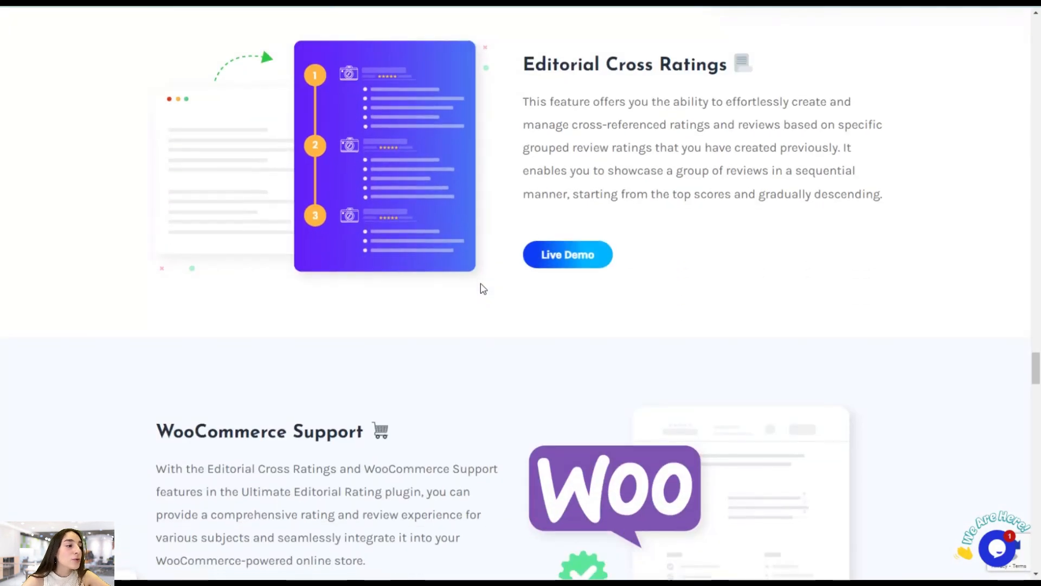
scroll(407, 320, up, 9)
scroll(408, 319, up, 15)
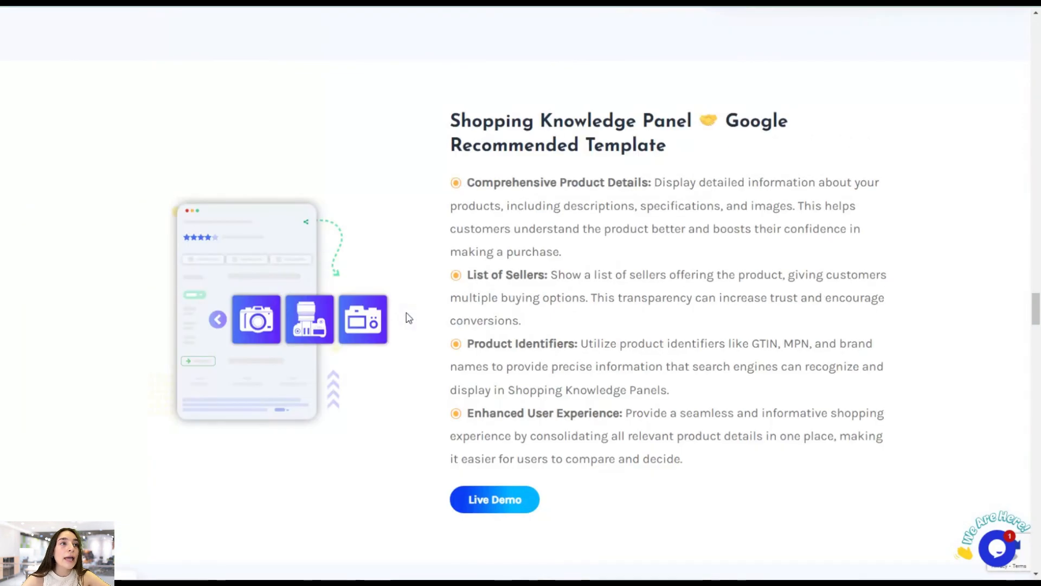
scroll(409, 318, up, 20)
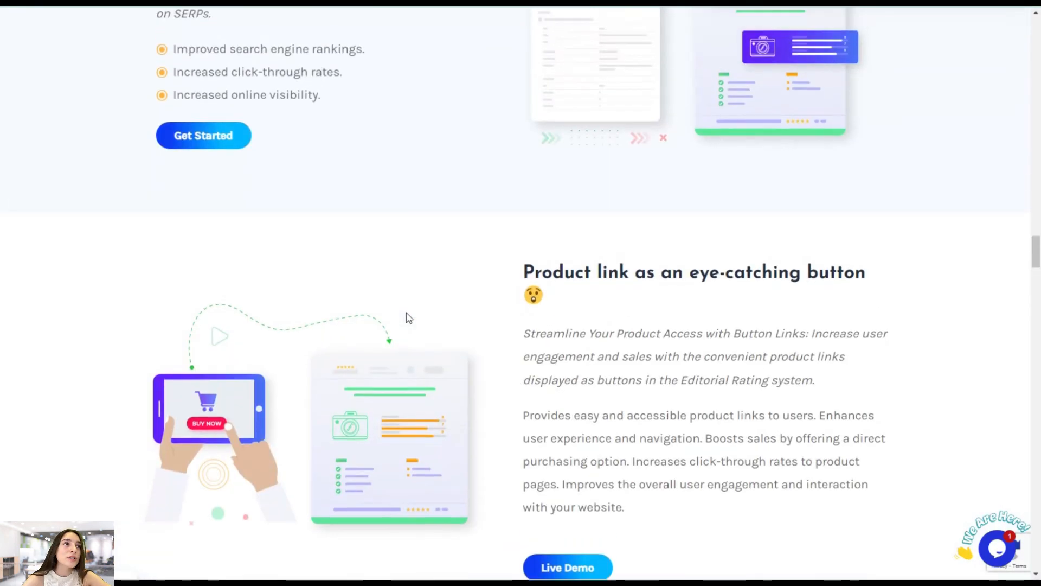
scroll(409, 318, up, 10)
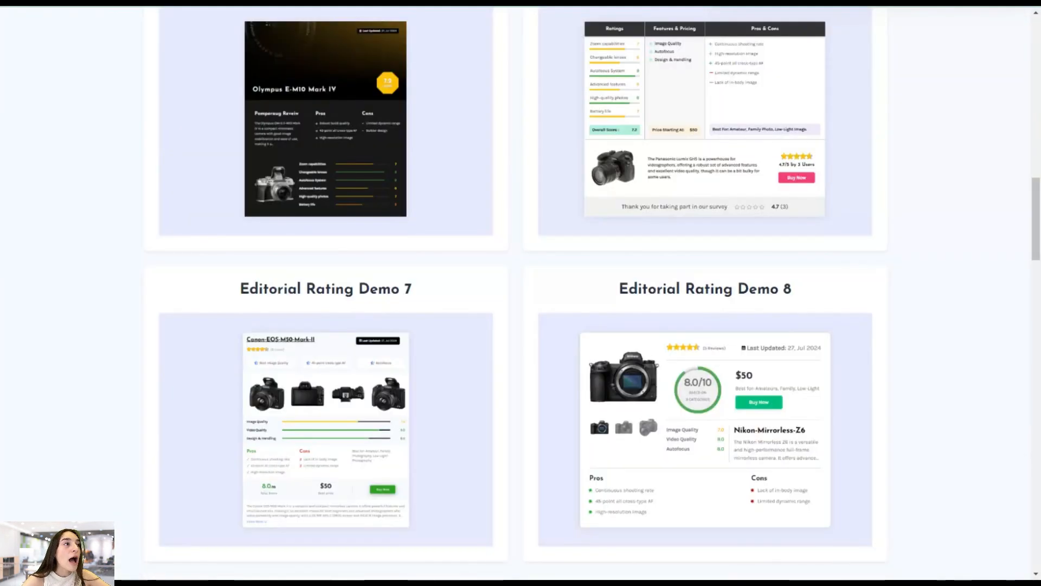
Browse the Editorial Rating demo templates on the product page, from Demo 1 to Demo 8
scroll(472, 220, up, 8)
scroll(472, 221, up, 8)
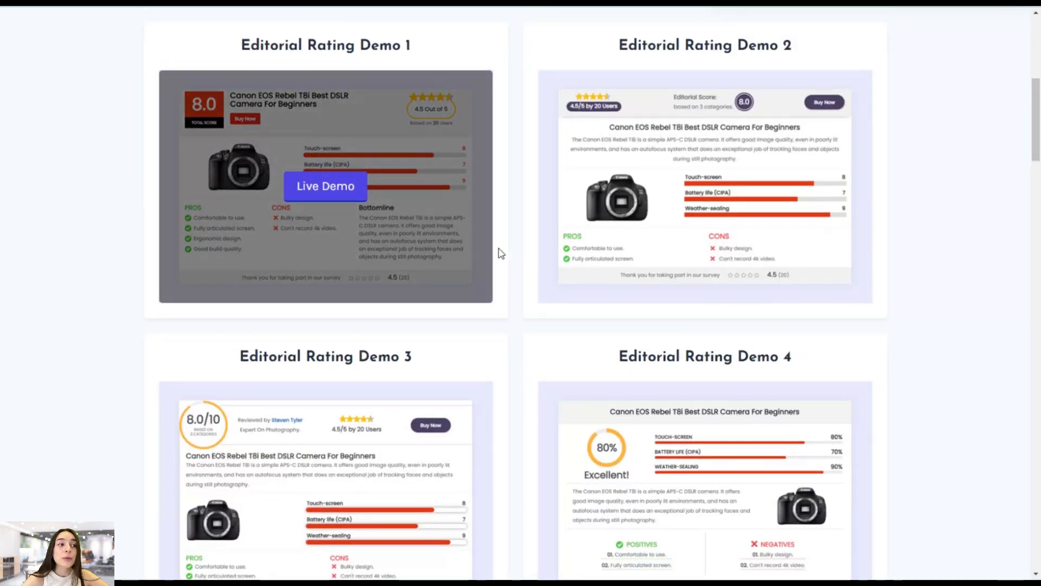
scroll(444, 320, down, 1)
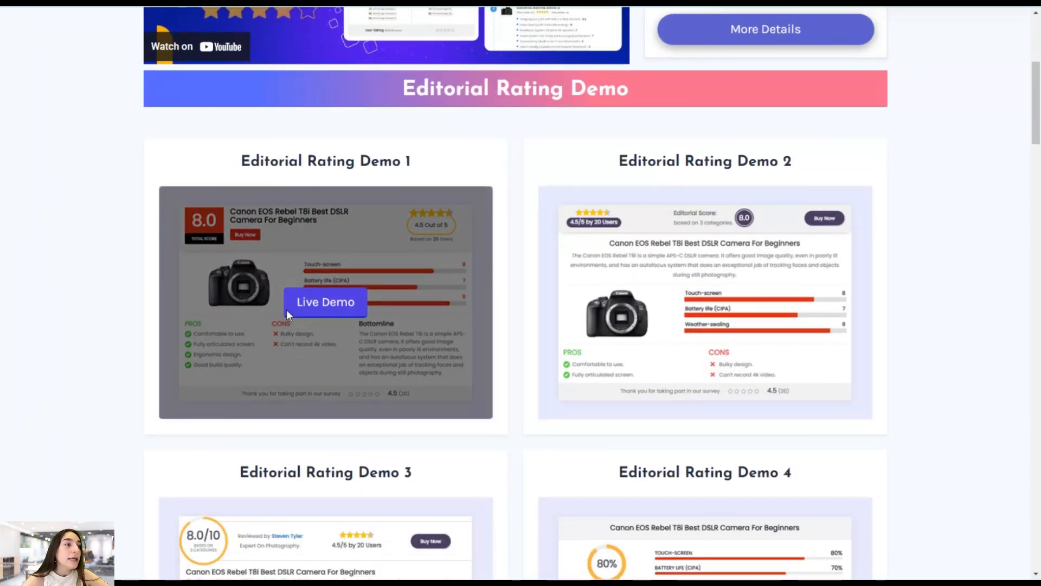
scroll(500, 217, down, 10)
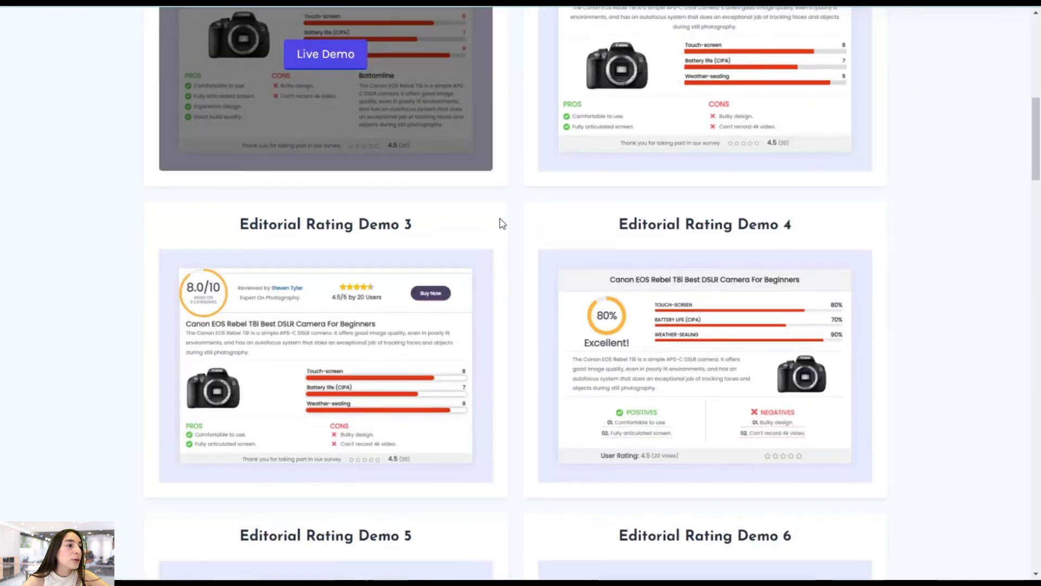
scroll(498, 266, down, 3)
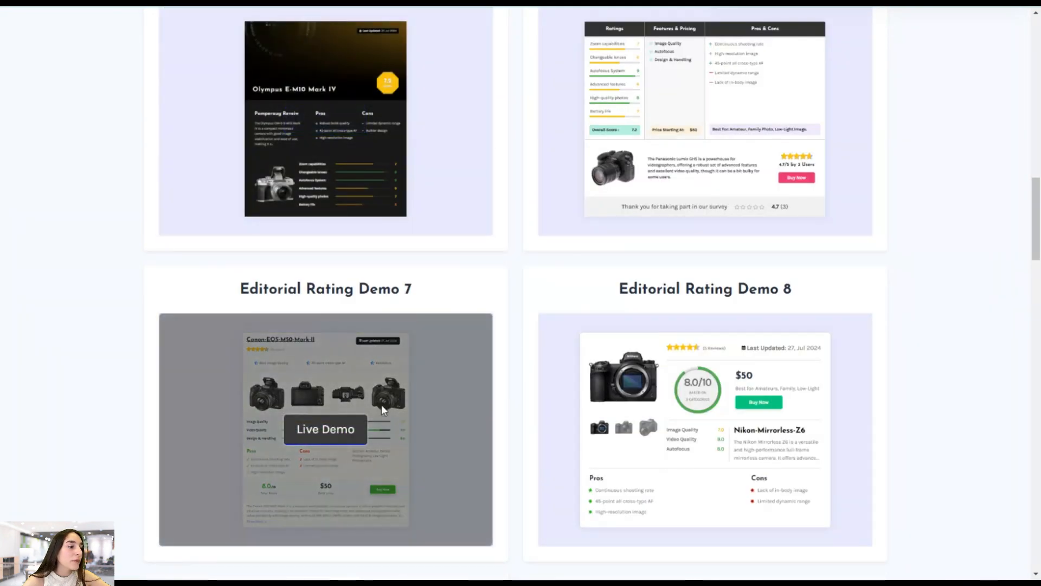
Open the live demo of Editorial Rating Demo 7 and examine its review box layout, scores, pros and cons
click(355, 423)
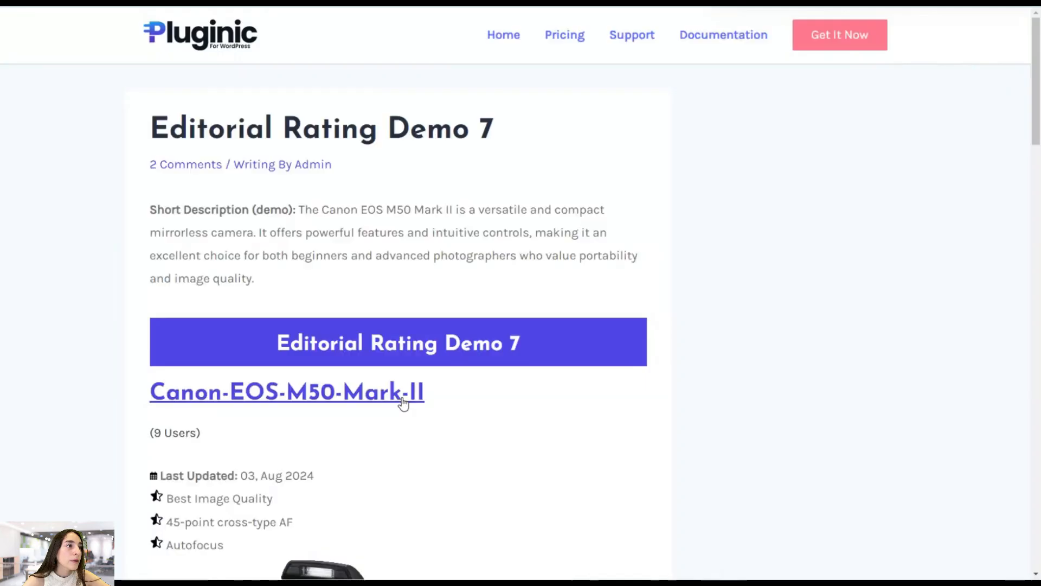
scroll(422, 347, down, 3)
scroll(423, 325, down, 3)
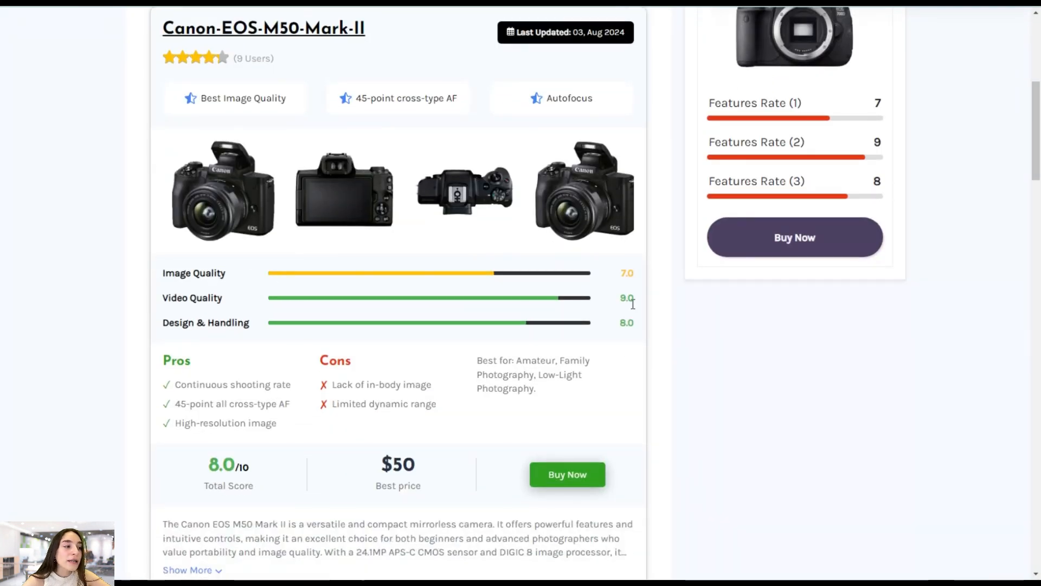
scroll(550, 347, down, 2)
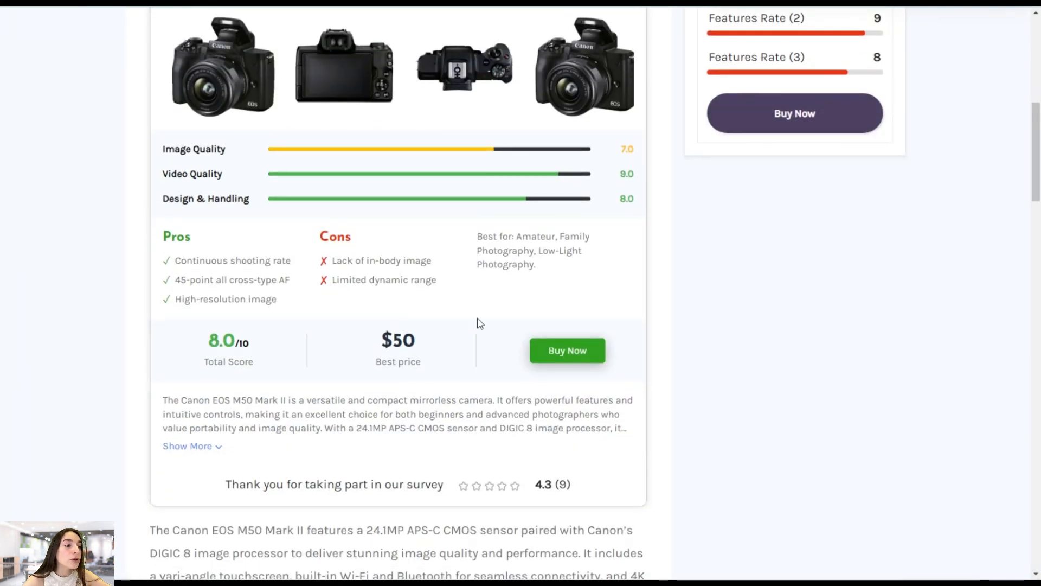
scroll(532, 392, down, 3)
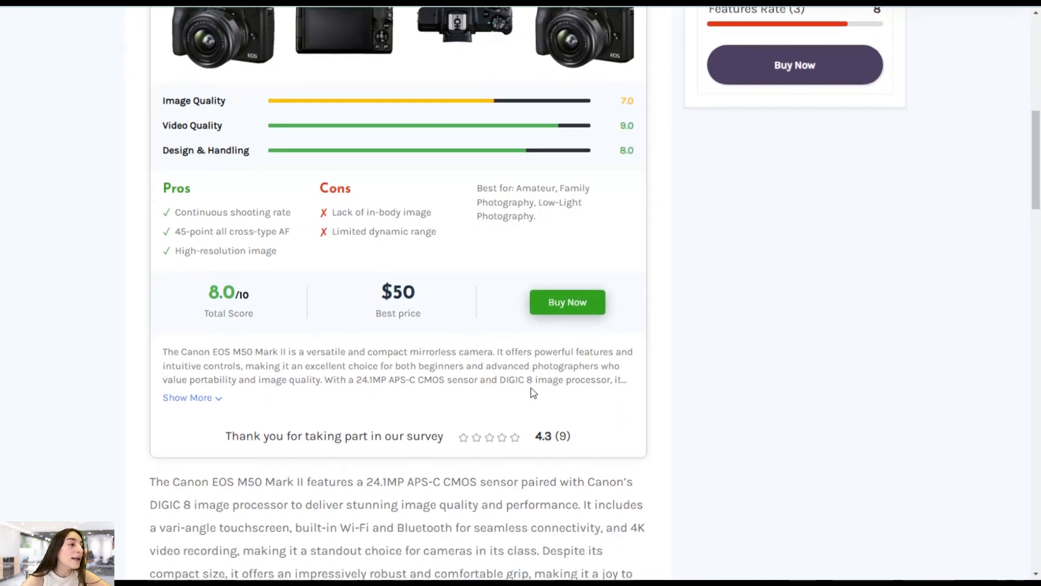
scroll(460, 295, up, 7)
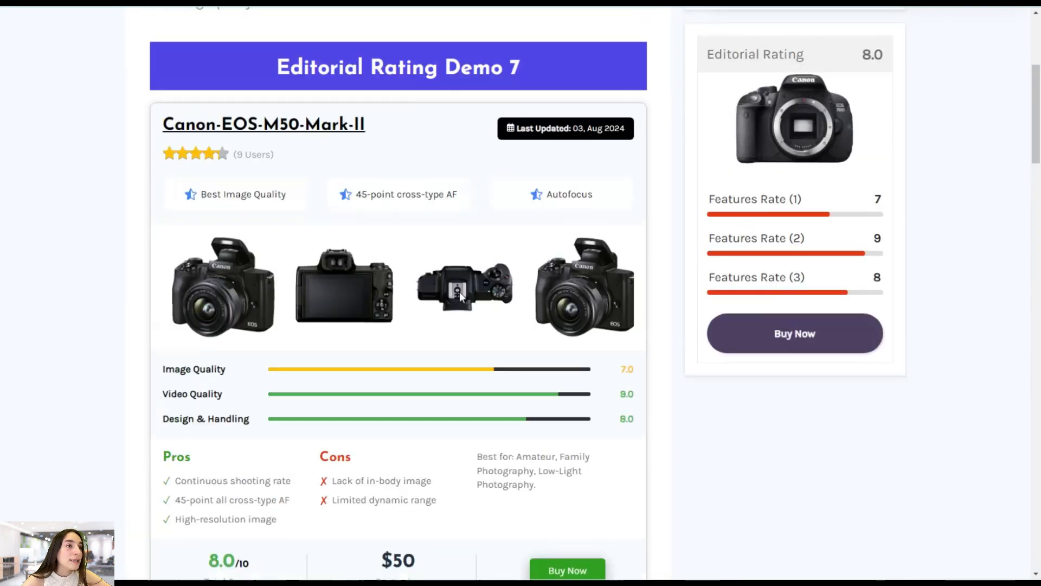
scroll(460, 292, down, 5)
scroll(495, 418, up, 9)
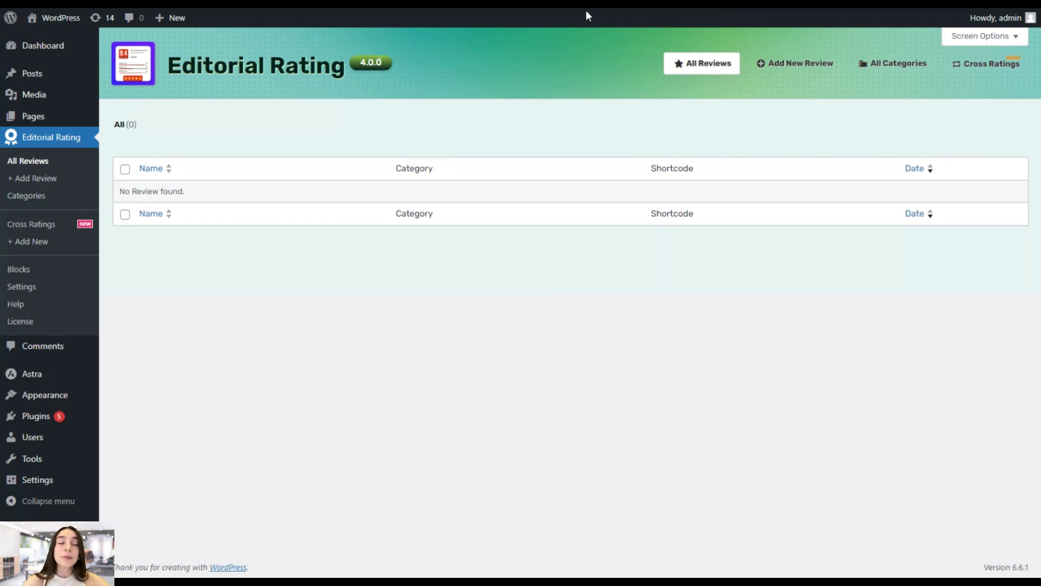
Open the Editorial Rating plugin's settings in WordPress, then remove and re-add Pages in the Editor Rating Byproduct post types
click(51, 292)
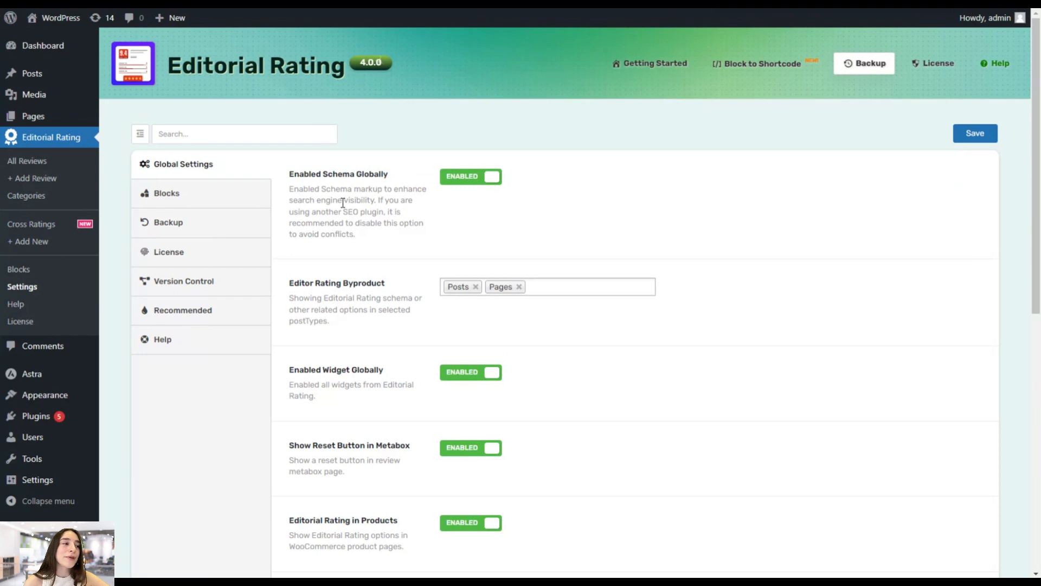
scroll(343, 203, down, 1)
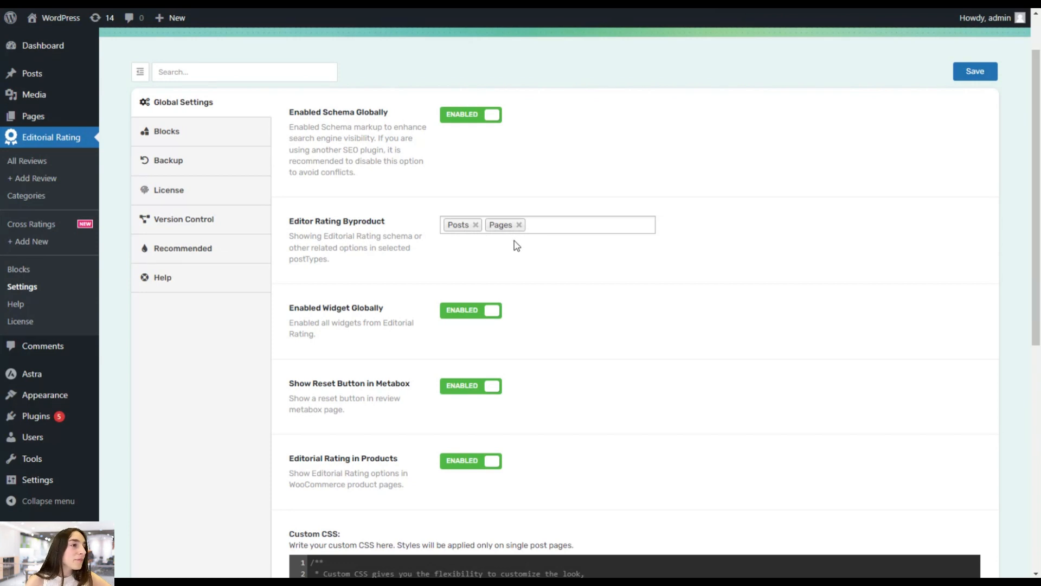
click(519, 224)
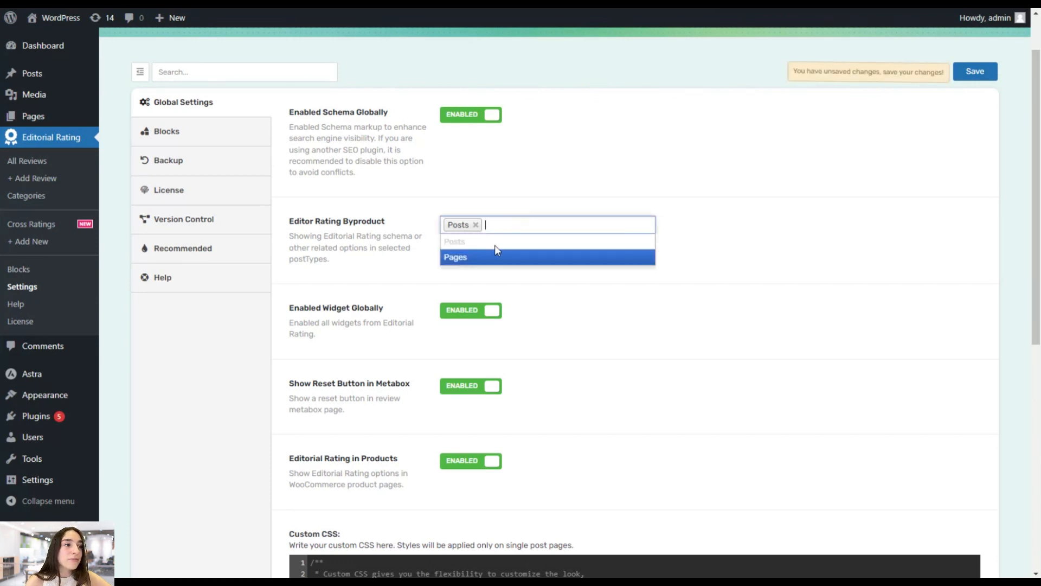
click(483, 258)
scroll(404, 305, down, 1)
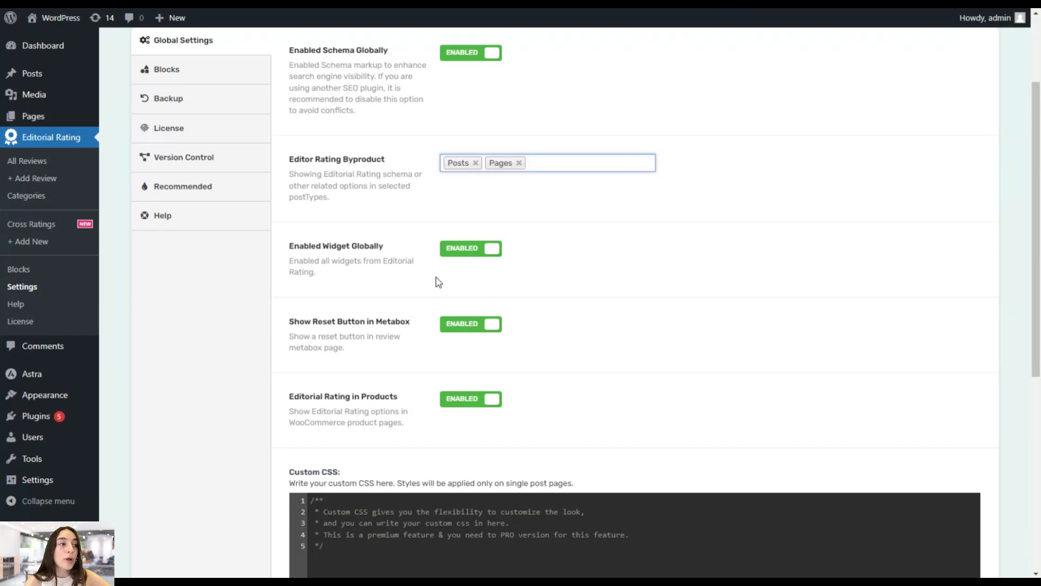
Review the remaining global settings down to the custom CSS and save the plugin's settings
scroll(459, 271, down, 1)
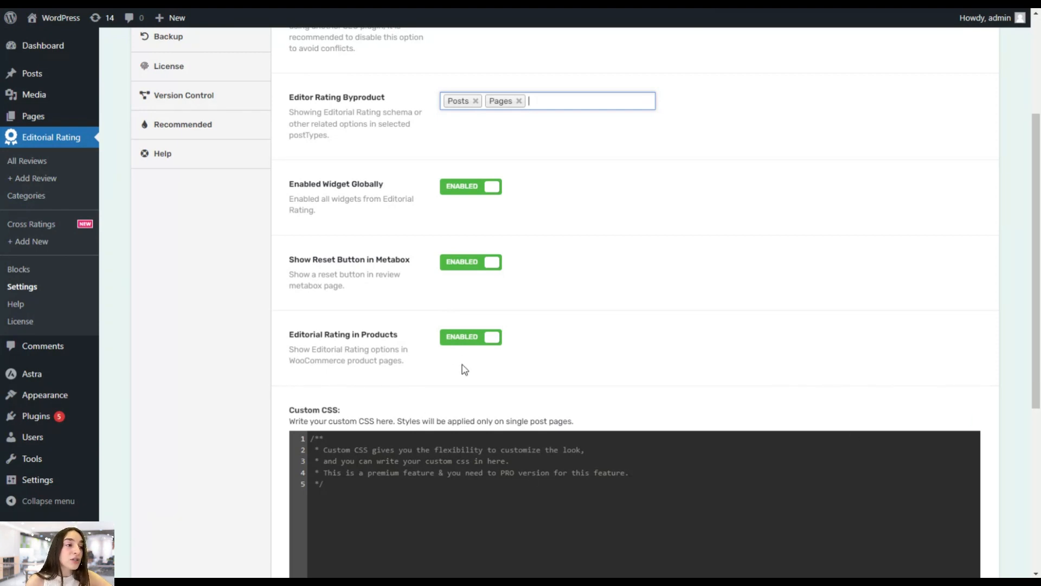
scroll(607, 320, up, 3)
scroll(612, 322, up, 1)
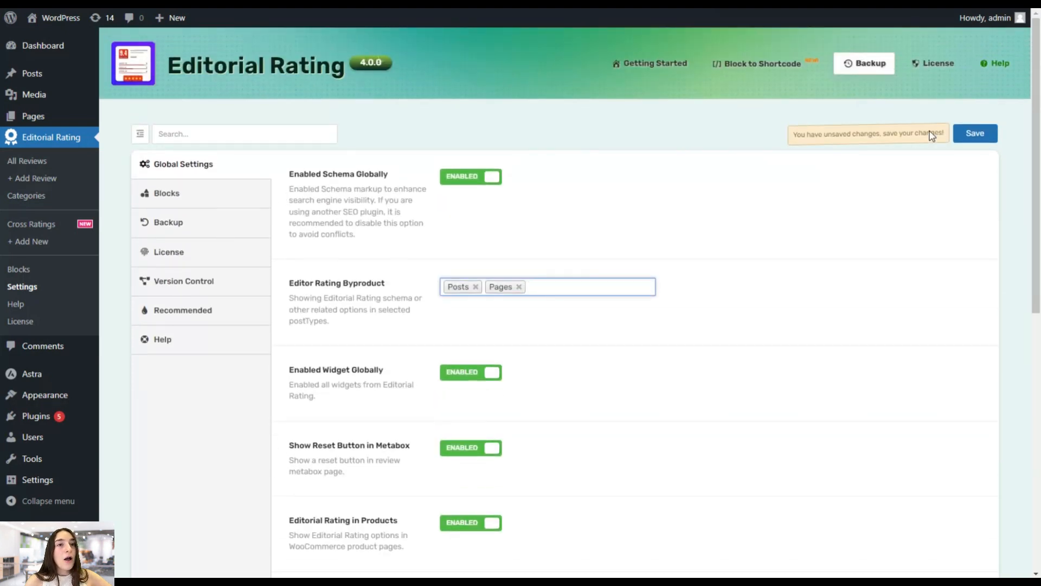
click(968, 133)
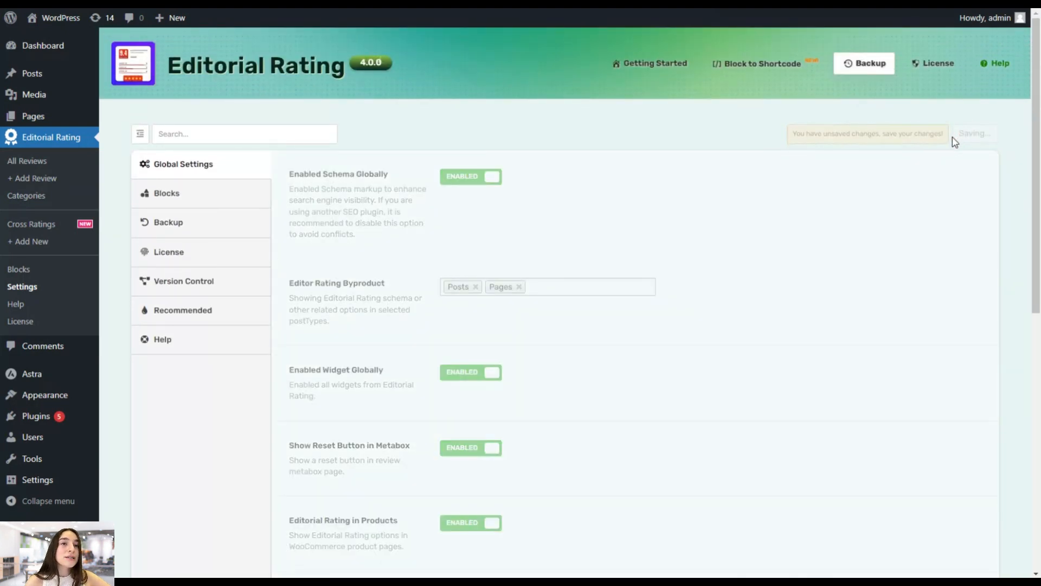
Open the plugin's Blocks settings and examine the available blocks and their on/off states
click(212, 206)
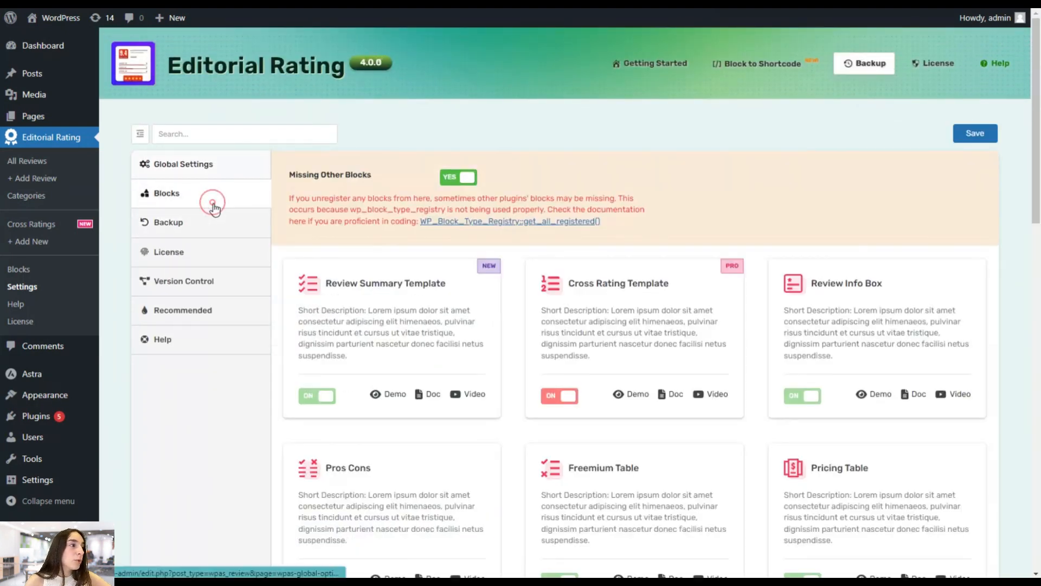
scroll(507, 282, down, 2)
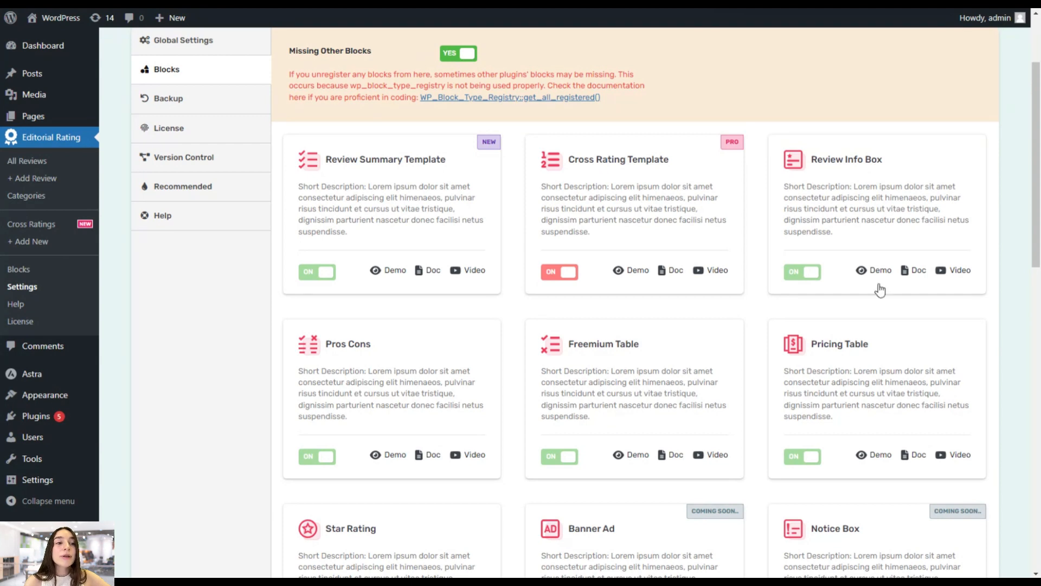
scroll(444, 305, down, 1)
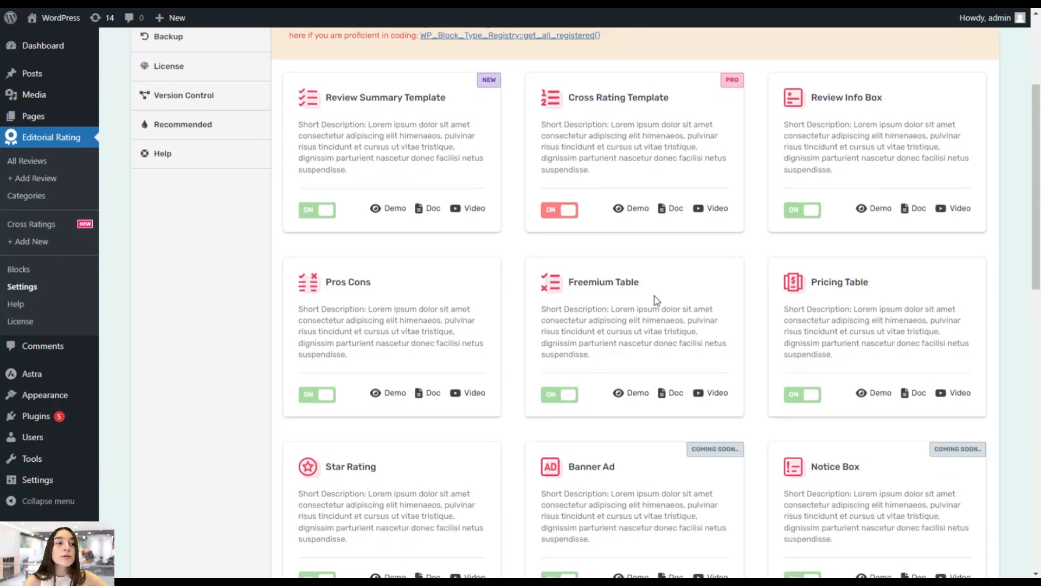
scroll(854, 323, down, 1)
scroll(515, 310, down, 2)
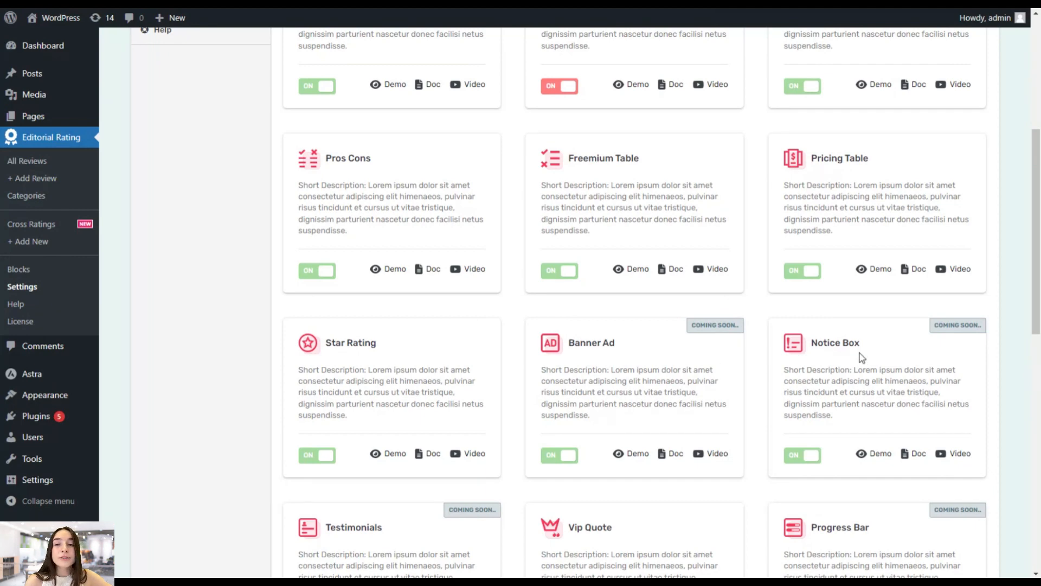
scroll(822, 353, up, 1)
scroll(820, 347, up, 3)
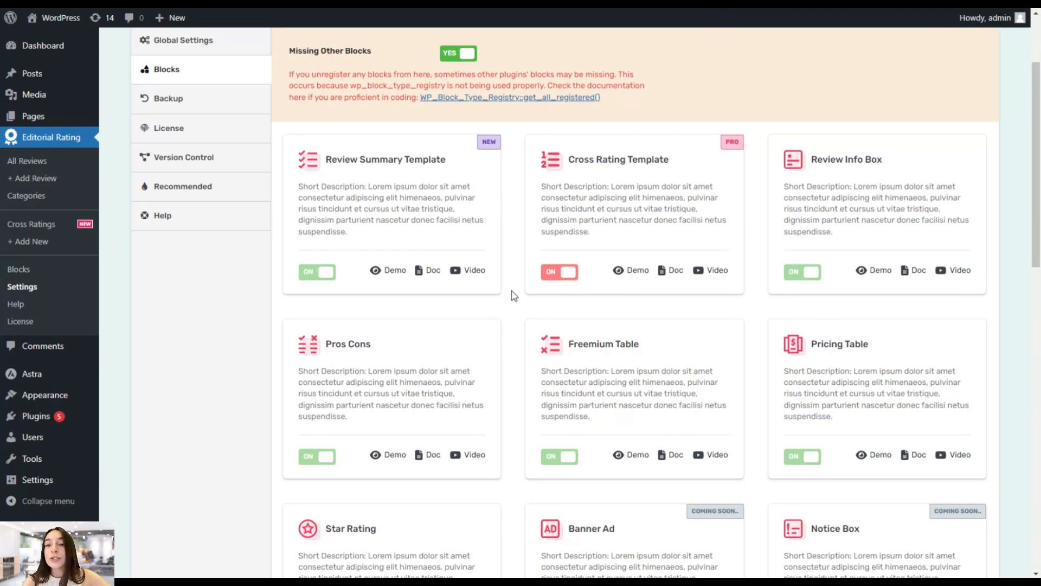
scroll(368, 254, up, 2)
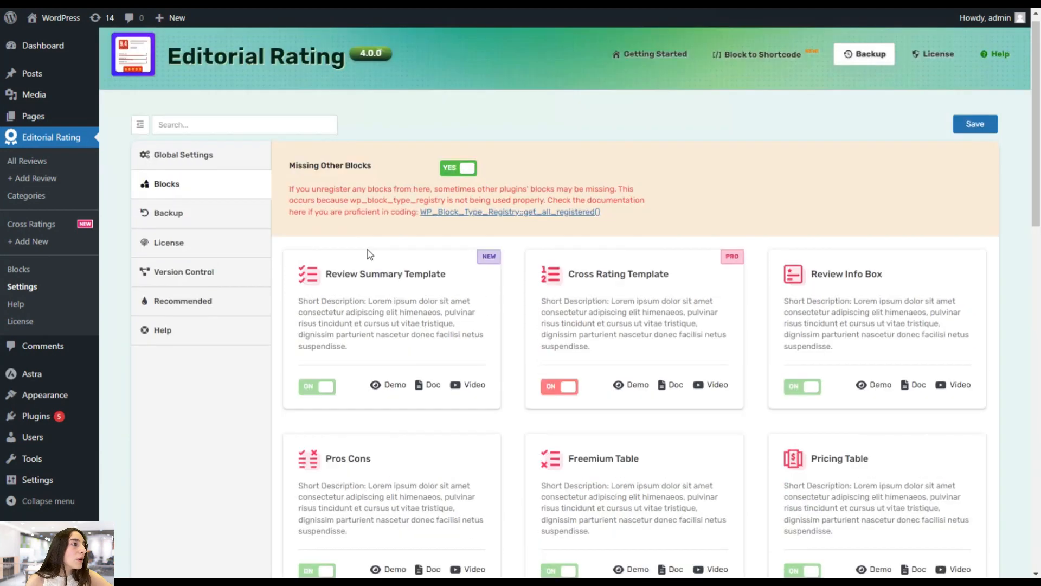
Check the review import and export options in the Backup settings and the rollback and beta options in Version Control
click(200, 224)
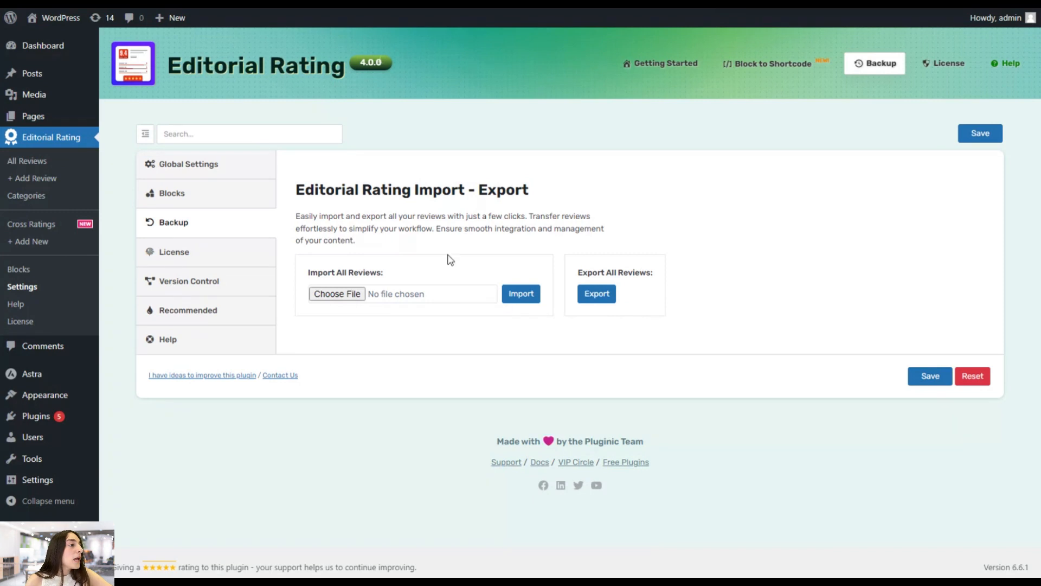
click(218, 278)
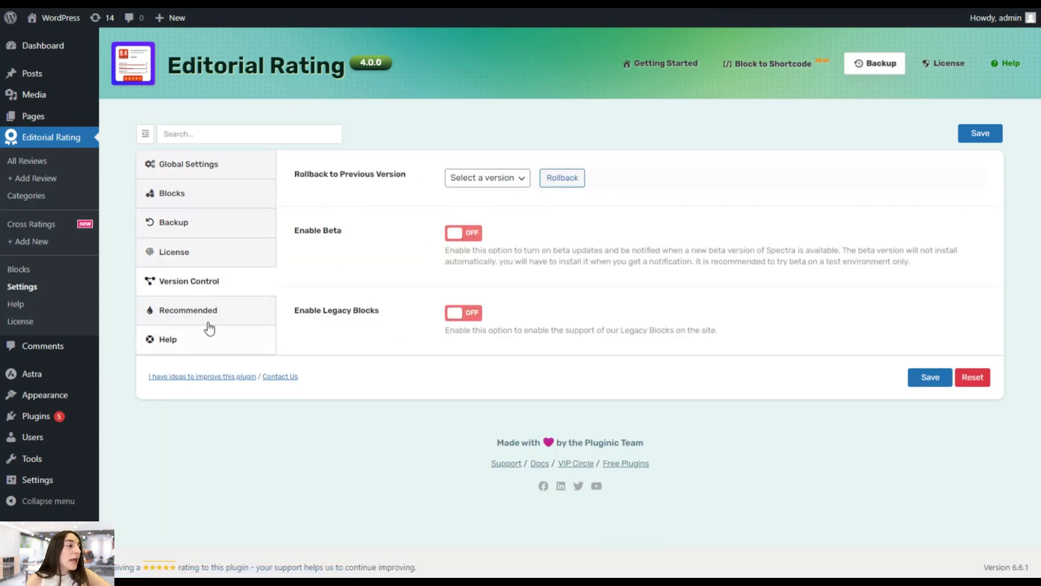
Open the plugin's Help page and look over its video tutorial, documentation and demo links, and user reviews
click(183, 338)
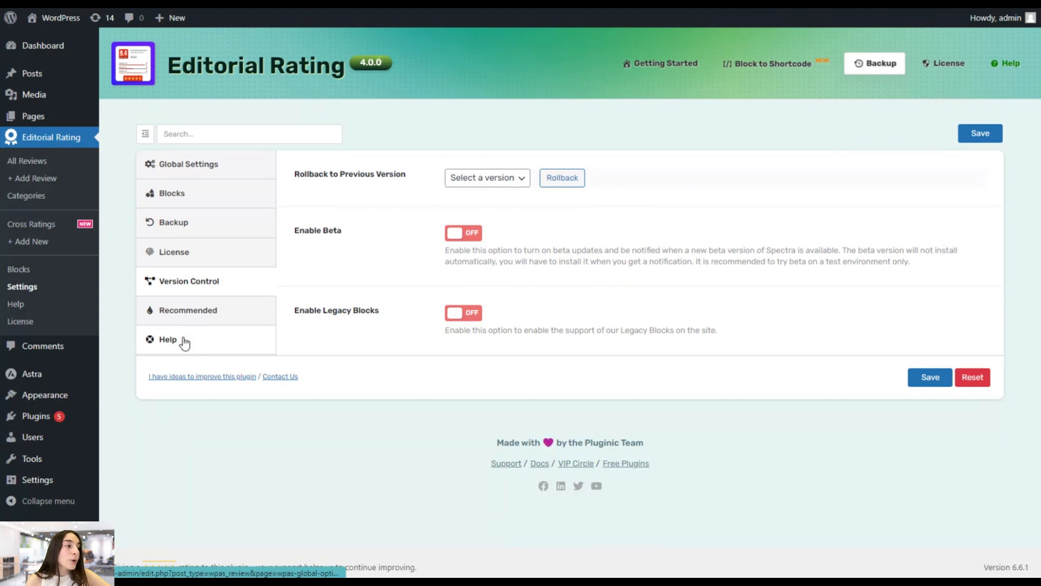
scroll(394, 320, down, 1)
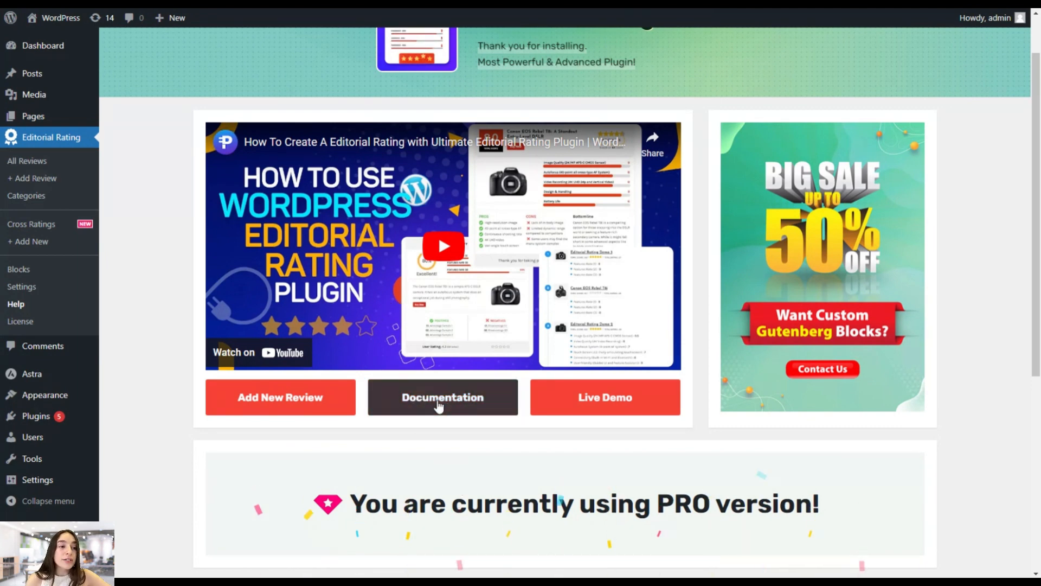
scroll(549, 304, down, 2)
scroll(579, 282, down, 1)
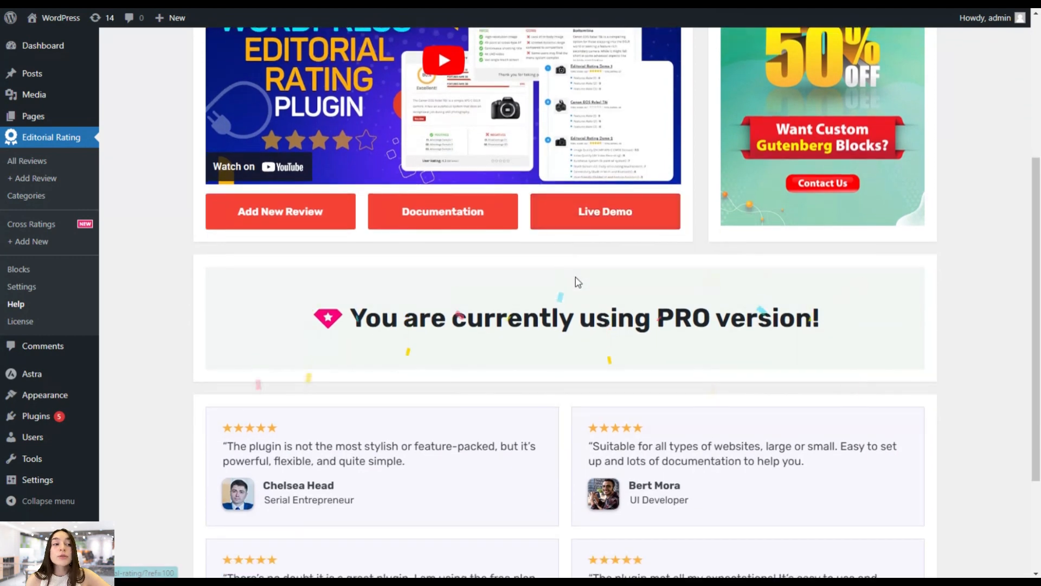
scroll(405, 315, up, 2)
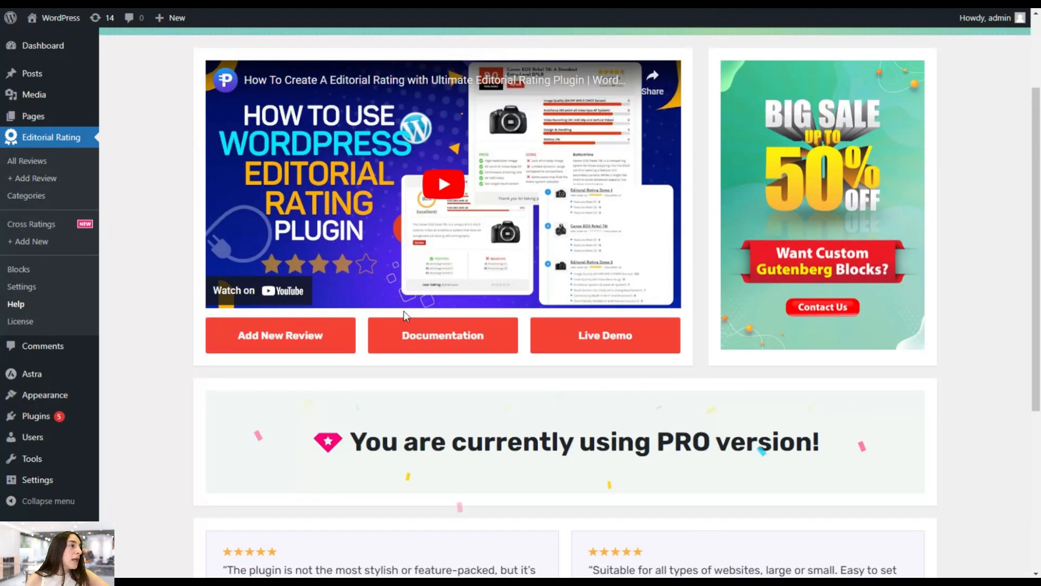
scroll(404, 315, up, 1)
scroll(398, 336, down, 5)
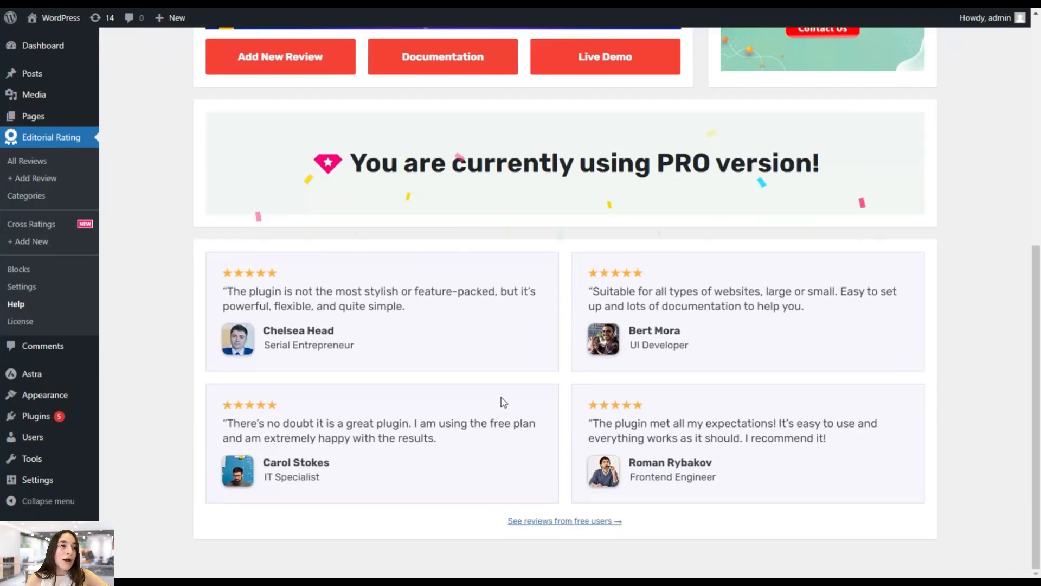
scroll(504, 399, up, 5)
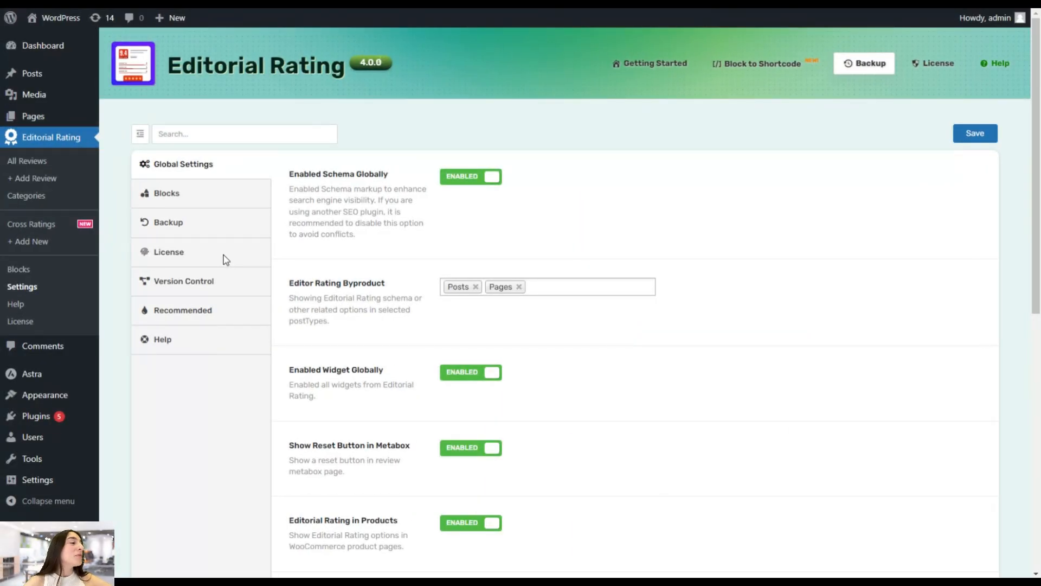
Start a new editorial review and title it "Canon EOS Rebel T8i Review"
click(49, 184)
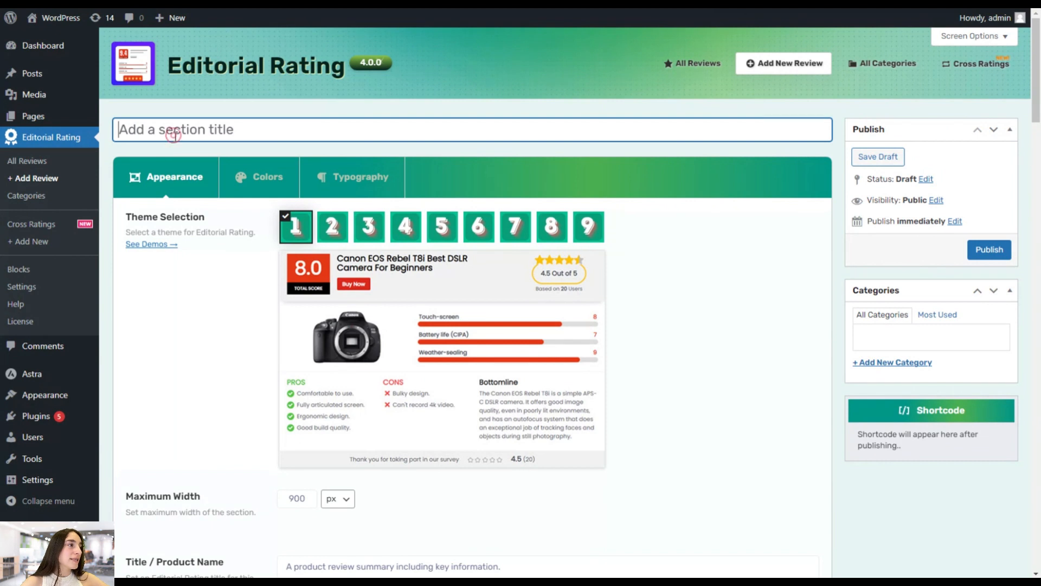
text(Canon EOS Rebel T8i)
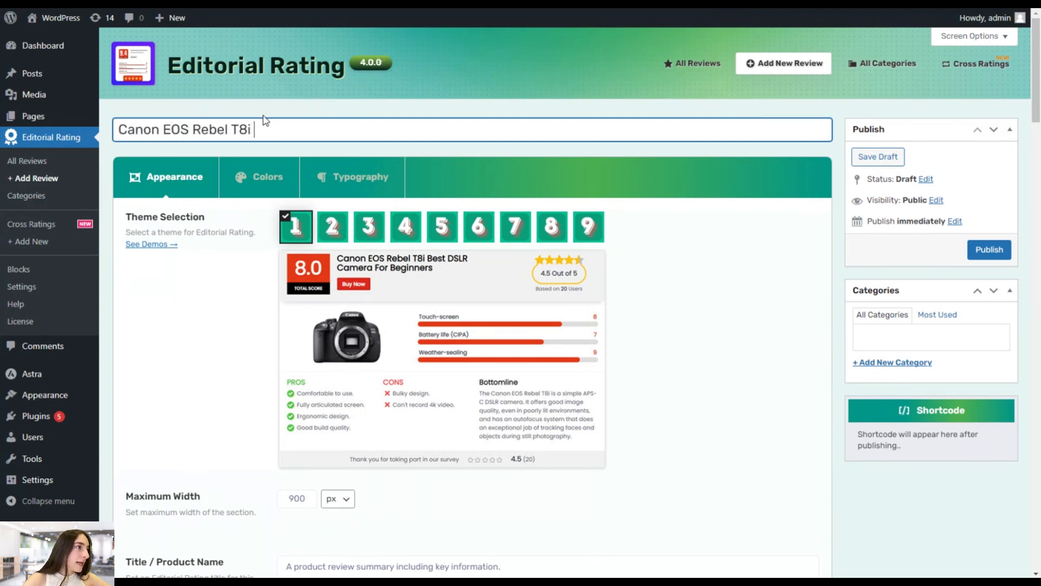
text(Re)
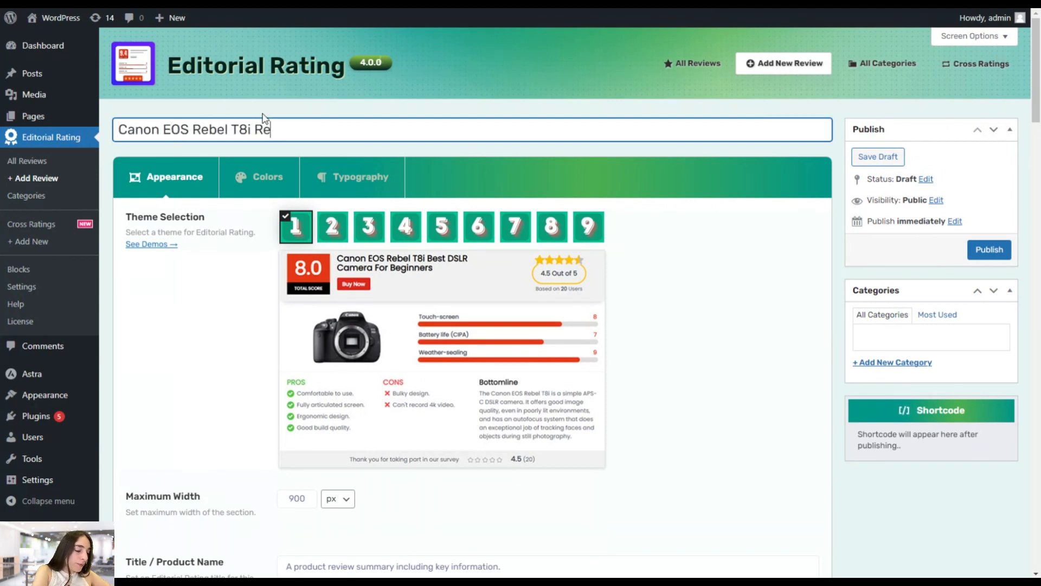
text(view)
Preview review themes 2 through 9 and select theme 3 for the review
scroll(288, 215, down, 1)
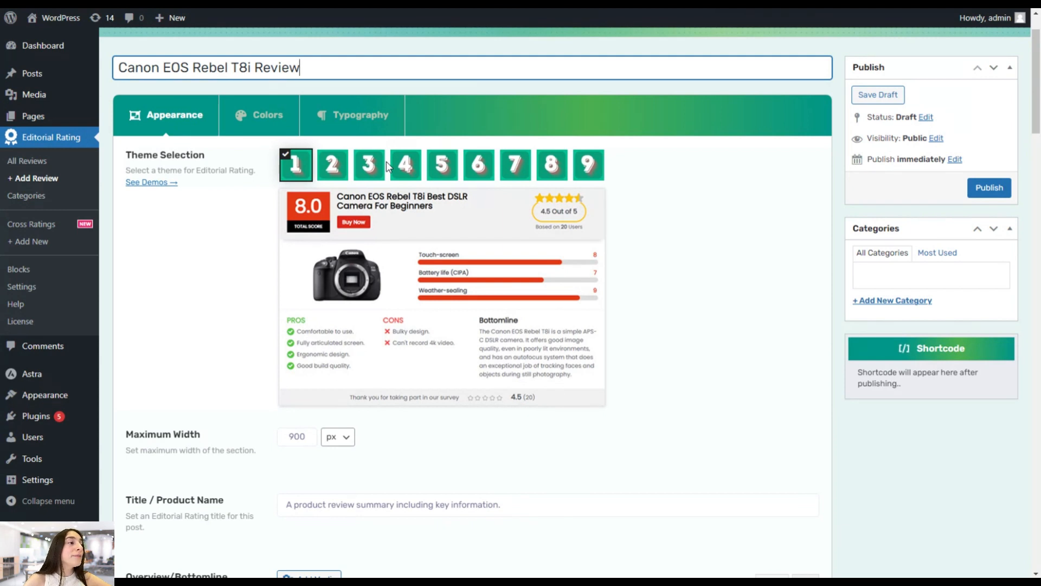
click(336, 170)
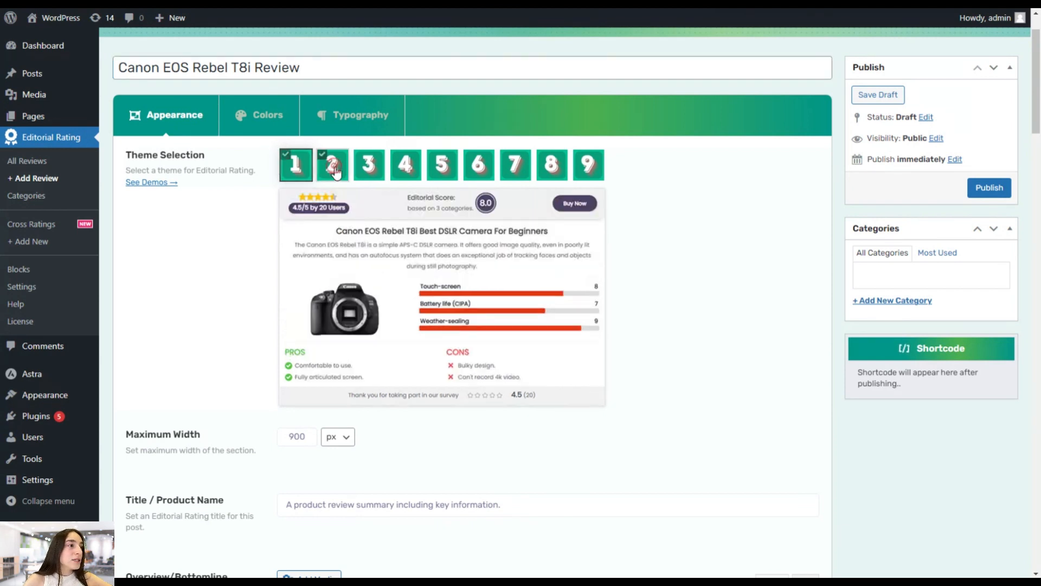
click(367, 165)
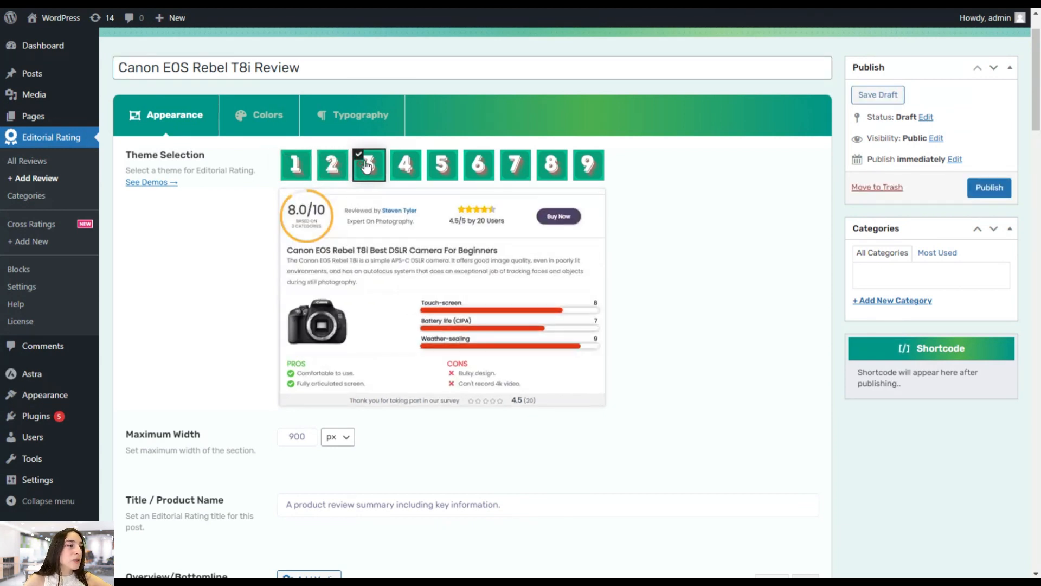
click(400, 171)
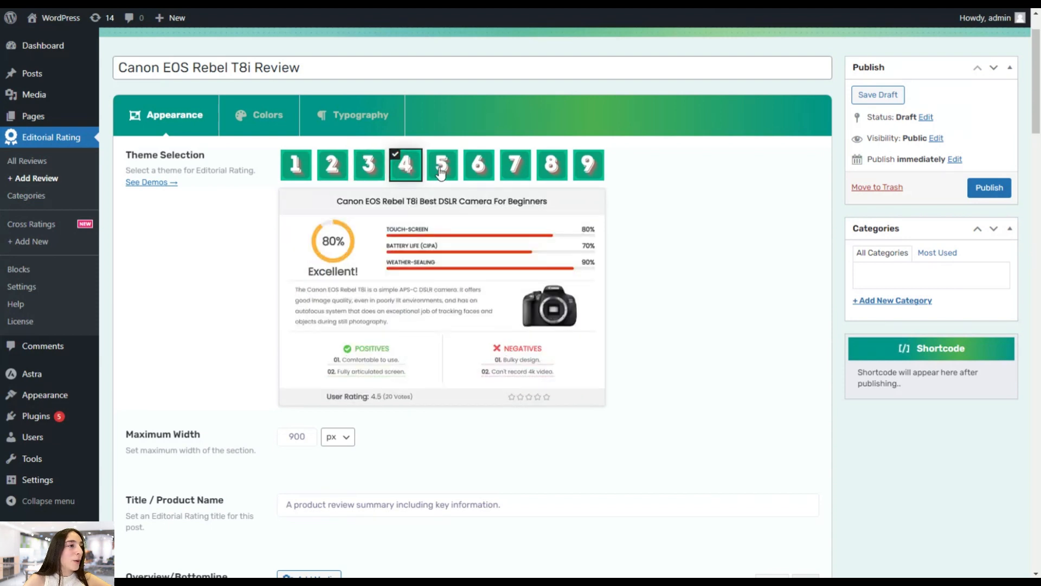
click(441, 171)
click(478, 166)
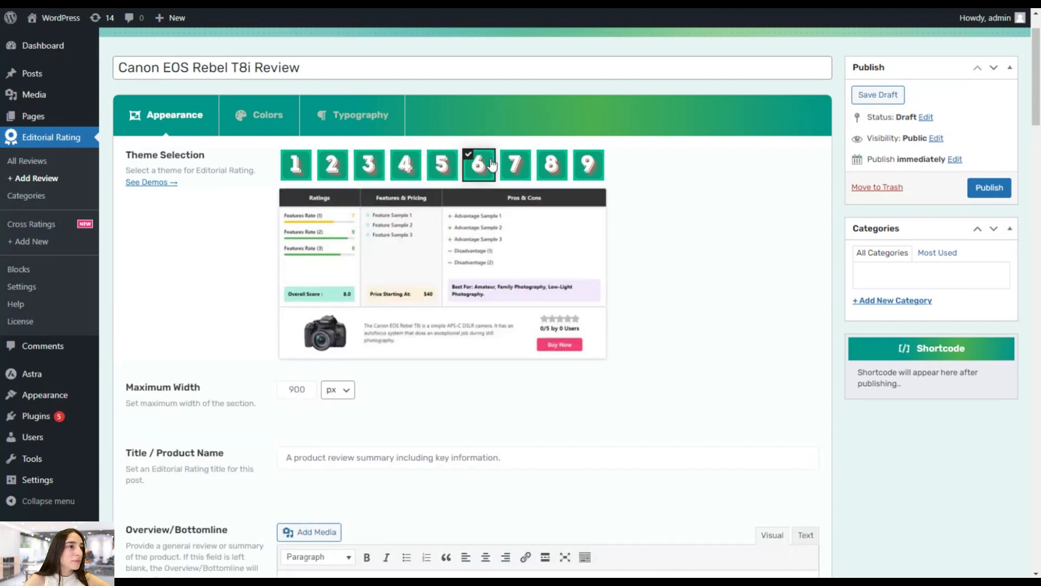
click(514, 168)
click(551, 179)
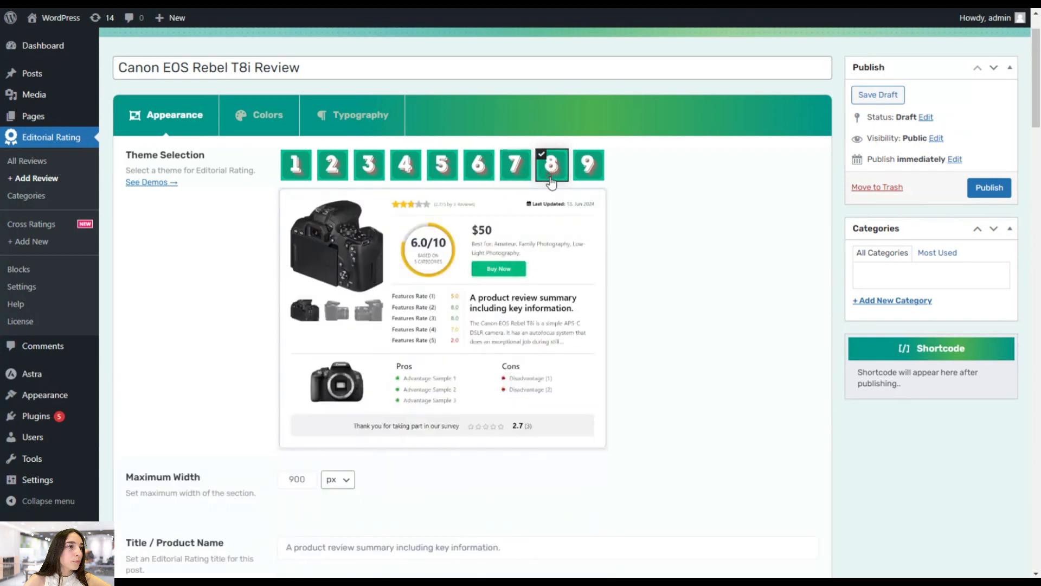
click(586, 174)
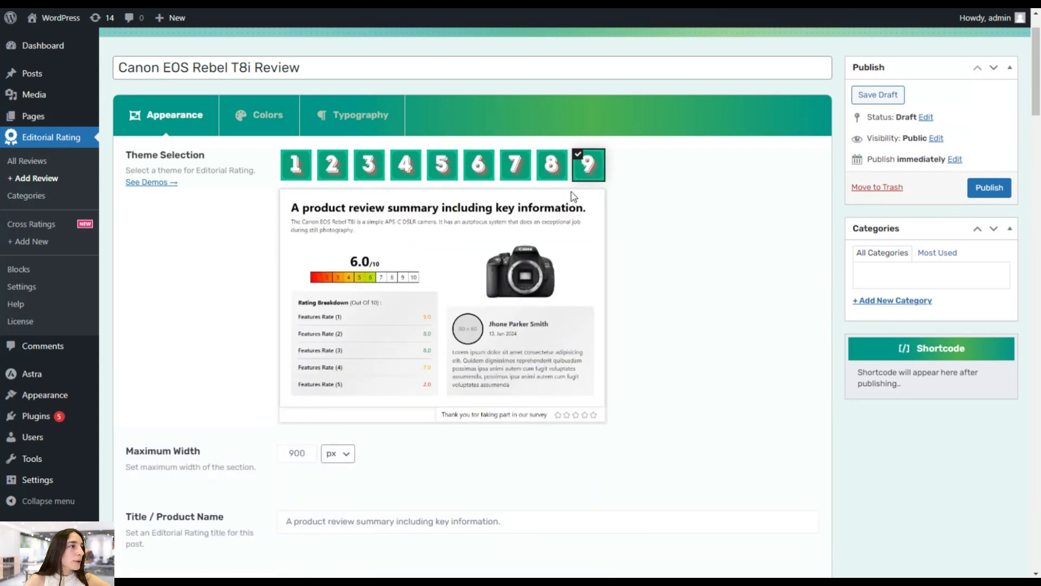
click(370, 170)
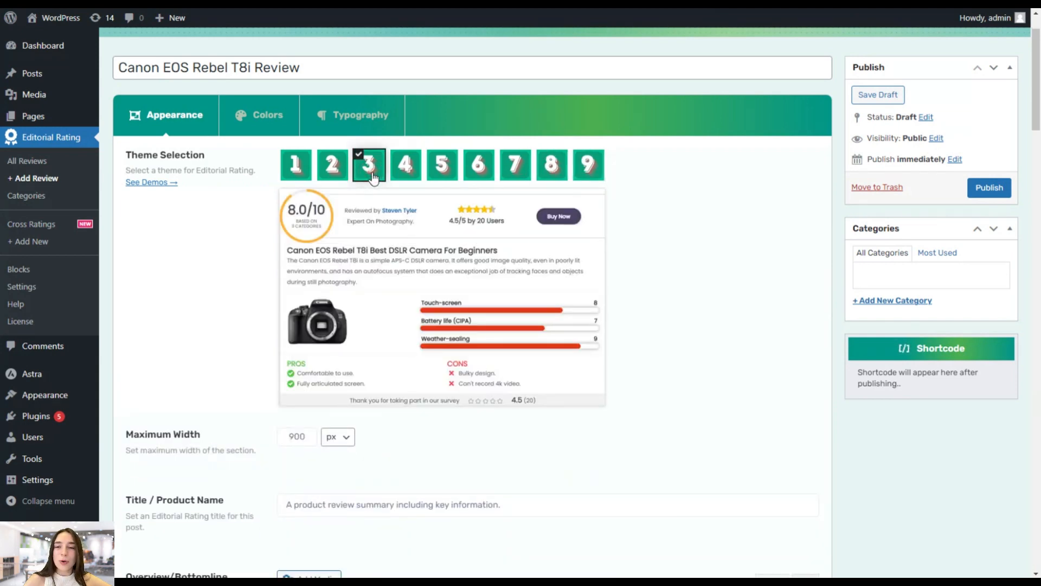
Replace the sample Title / Product Name text with "Canon EOS Rebel T8i"
scroll(383, 237, down, 3)
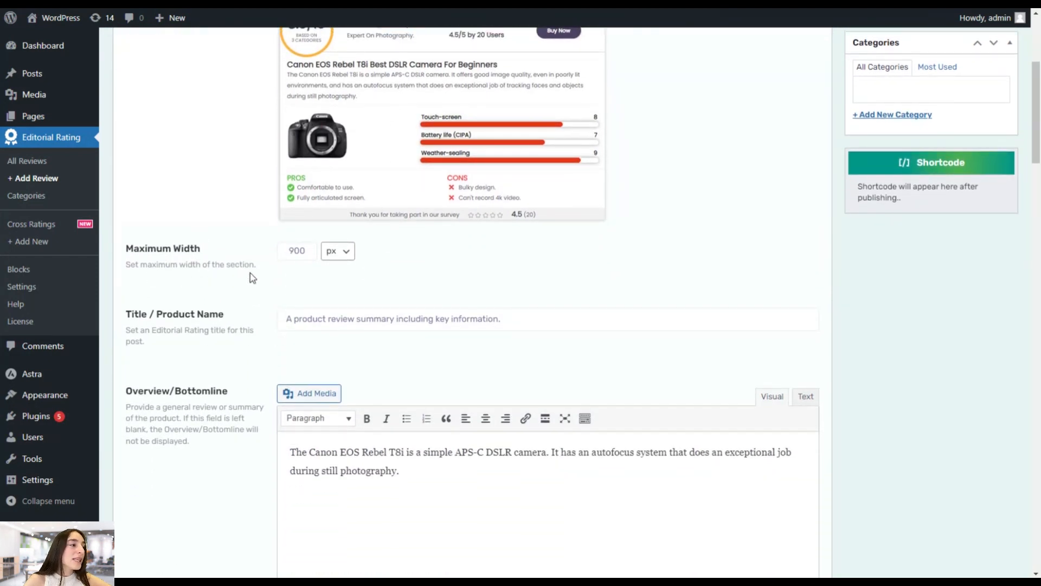
click(313, 317)
triple_click(324, 316)
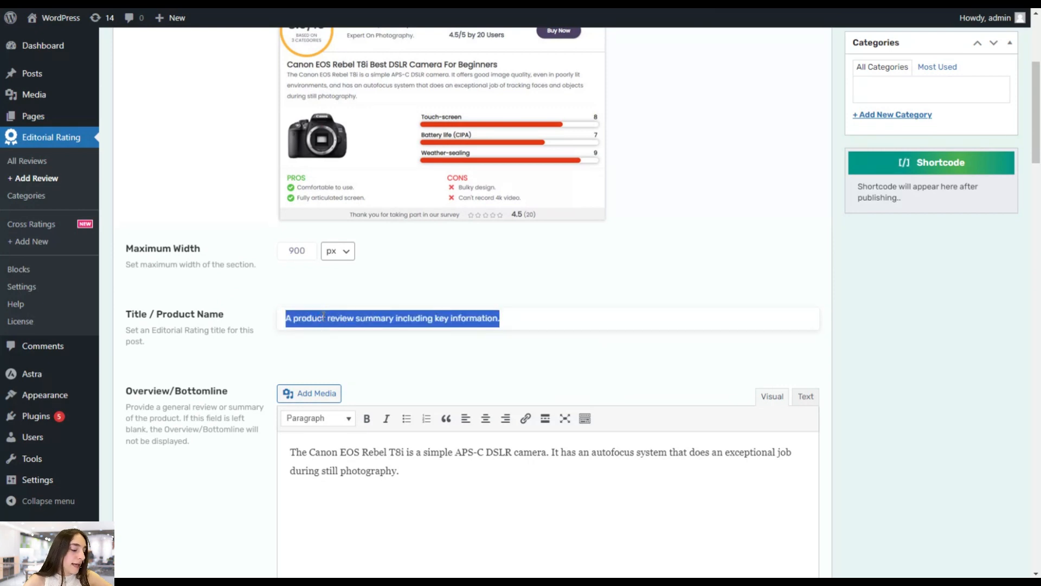
text(Canon EOS Rebel T8i)
Examine the overview, product image, updated date, date label, Custom Date calendar, Best for and Author Designation fields
scroll(337, 364, down, 3)
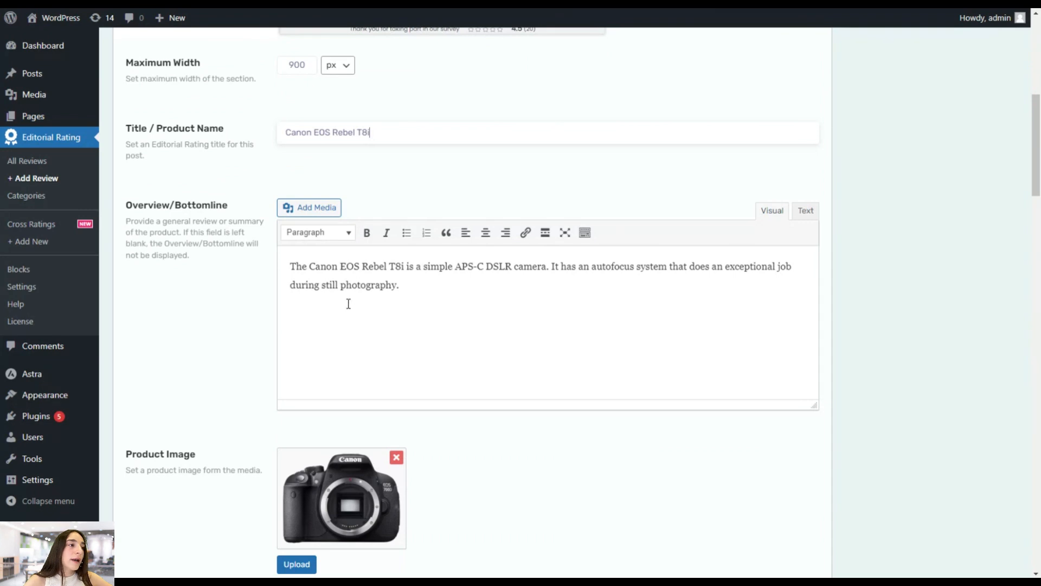
scroll(326, 304, down, 4)
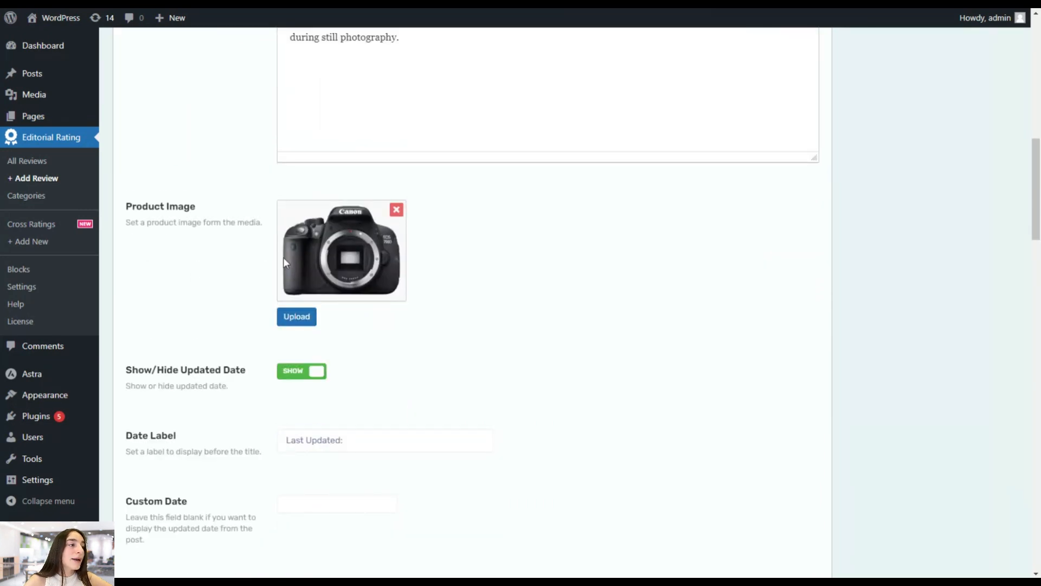
scroll(304, 271, down, 2)
scroll(326, 249, down, 2)
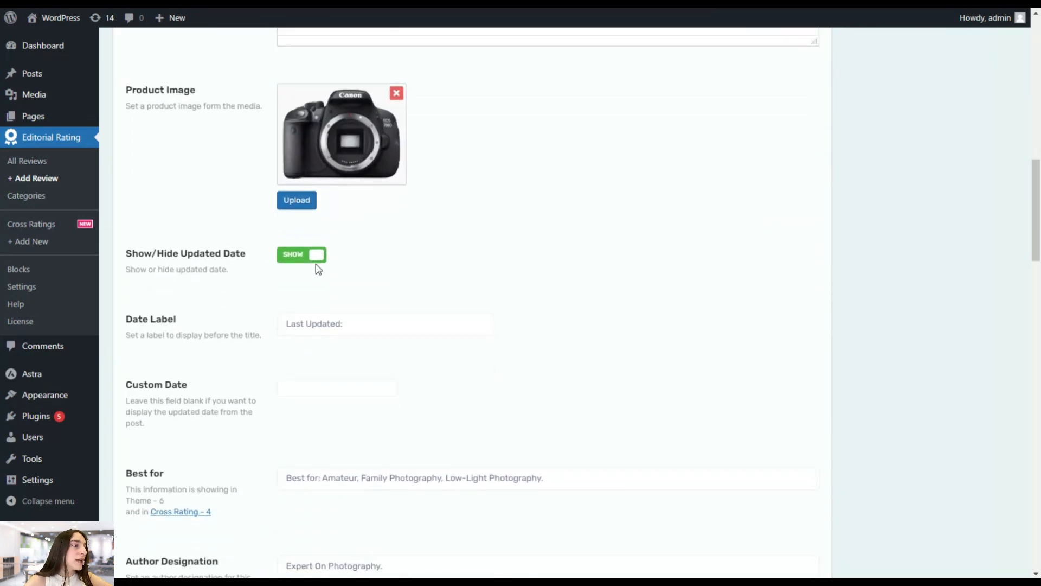
scroll(320, 272, down, 1)
scroll(217, 258, down, 1)
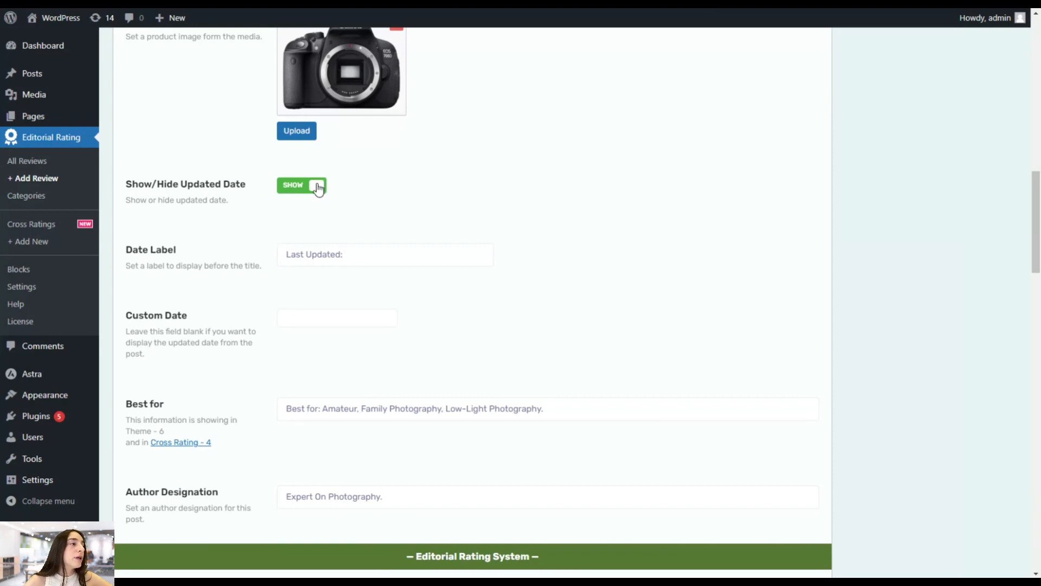
scroll(340, 178, down, 2)
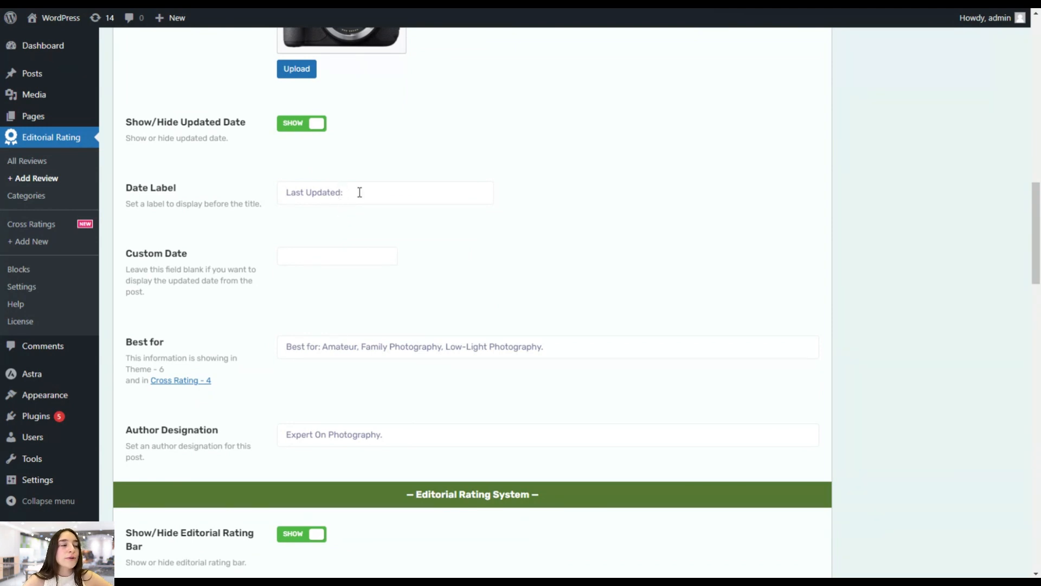
scroll(360, 192, down, 2)
scroll(346, 190, down, 2)
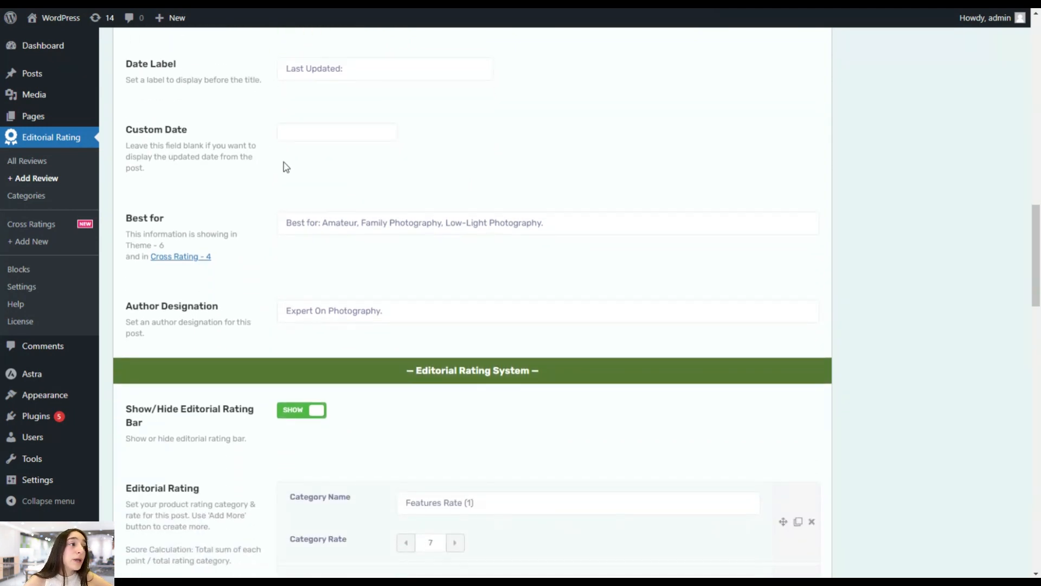
click(301, 131)
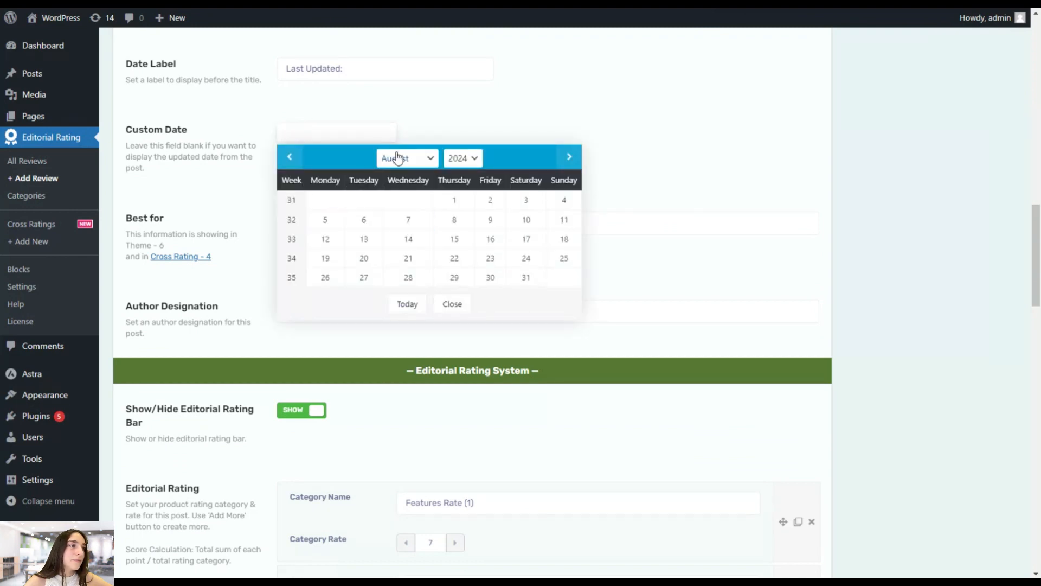
click(423, 128)
scroll(397, 167, down, 2)
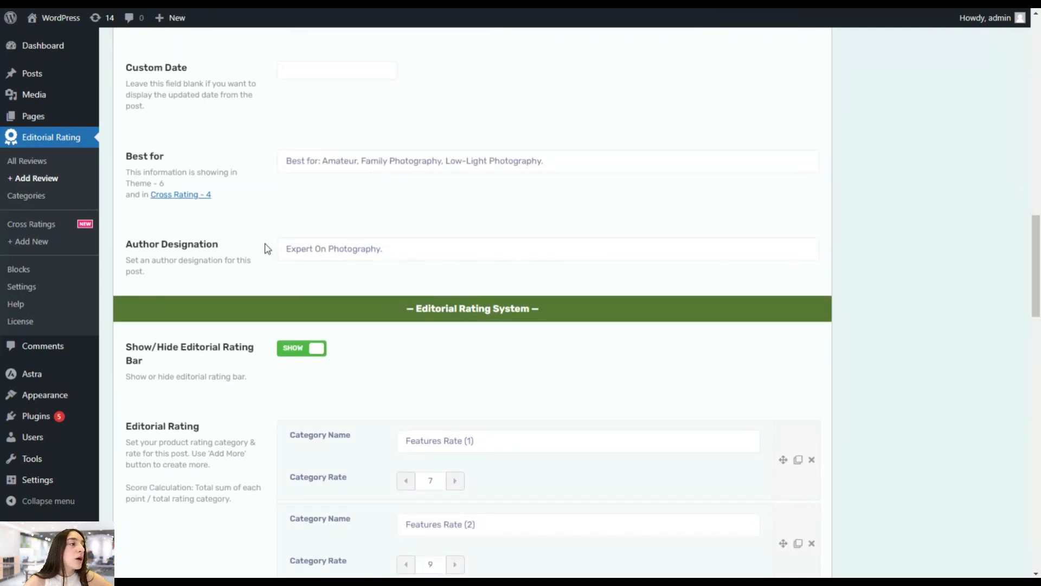
Switch the Editorial Rating Bar to hidden and back to shown
scroll(365, 262, down, 4)
scroll(371, 252, down, 4)
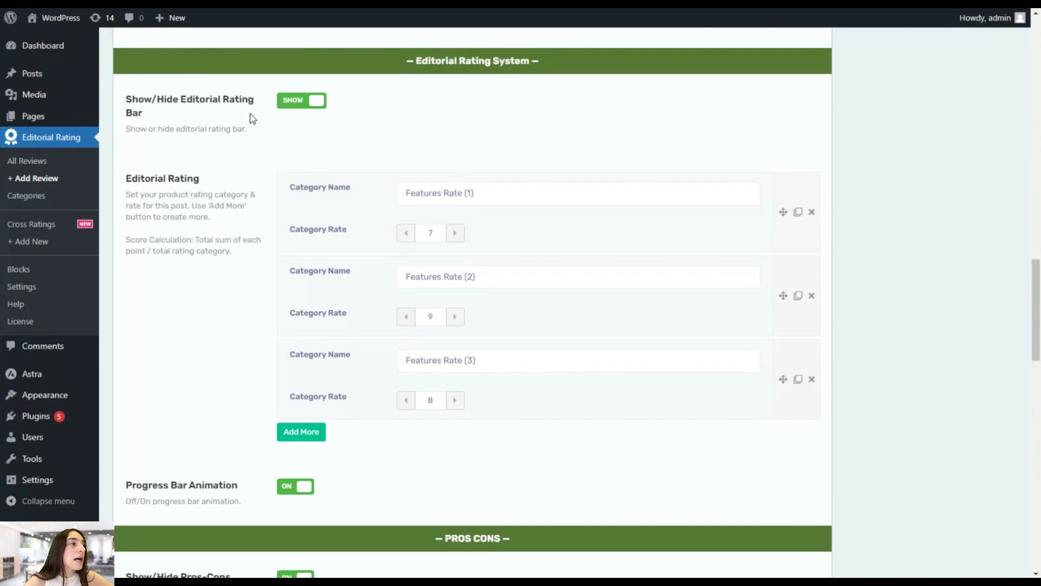
click(300, 106)
click(300, 108)
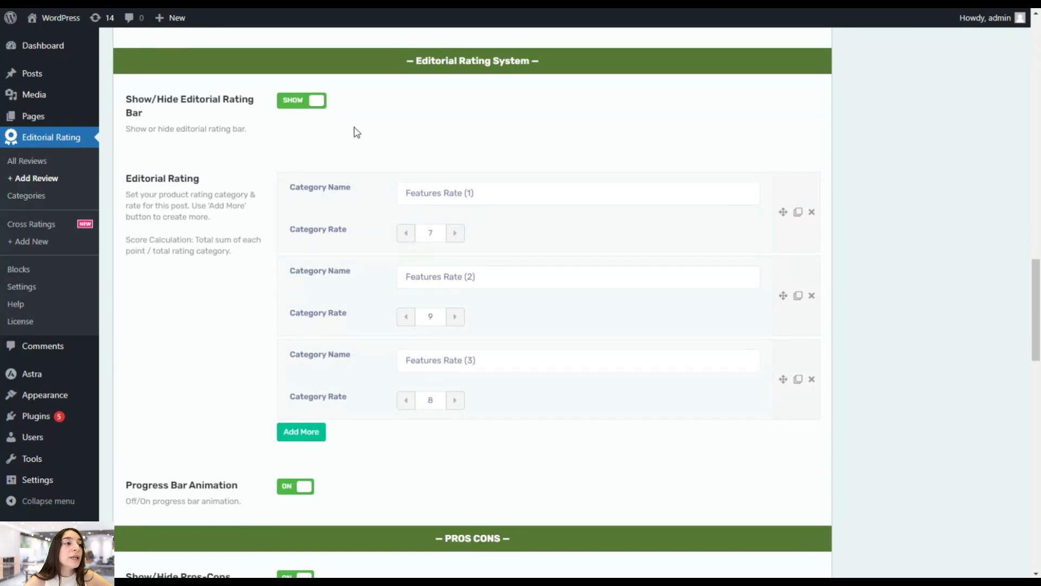
Rename the first editorial rating category as "Quality"
scroll(337, 181, down, 1)
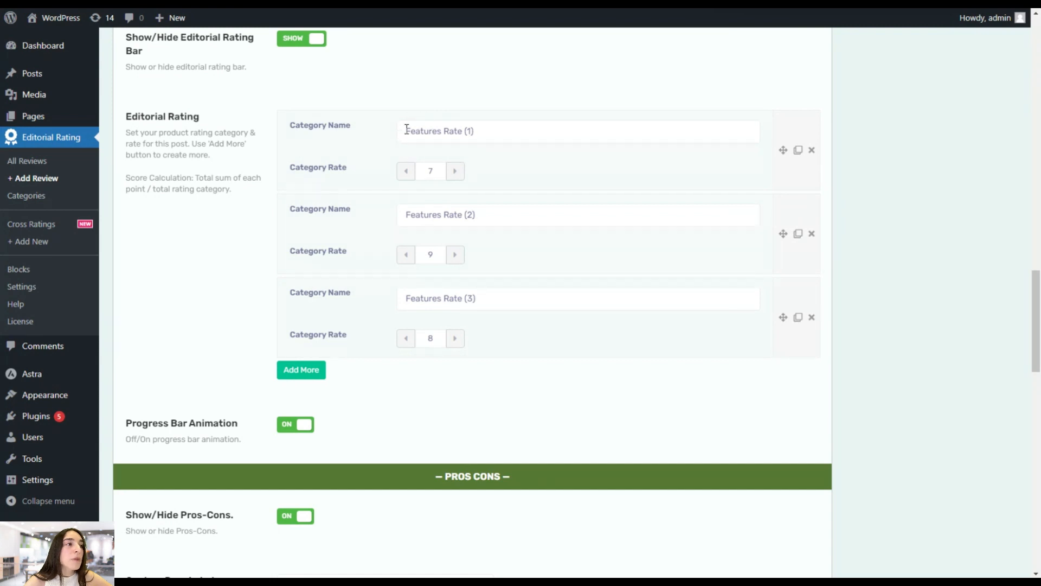
drag(401, 123, 485, 125)
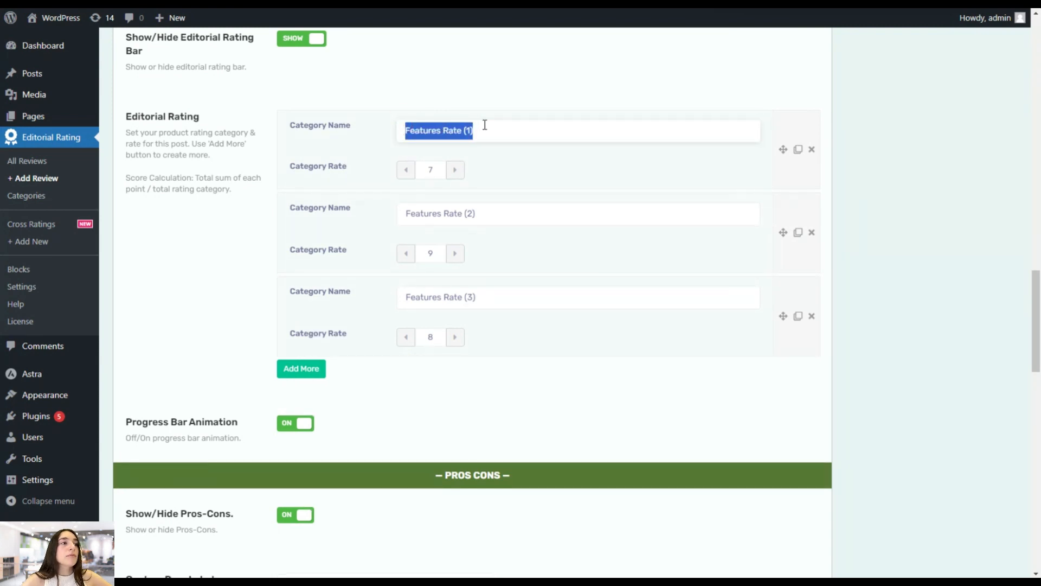
text(Quality)
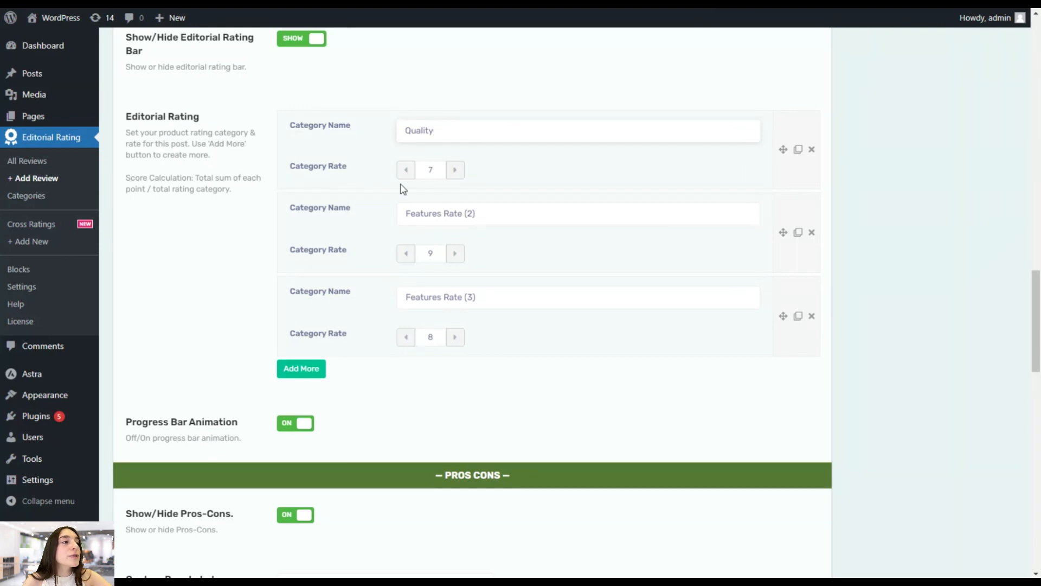
Clear the name of the "Features Rate (2)" rating category and remove that category from the list
scroll(461, 274, down, 1)
click(428, 237)
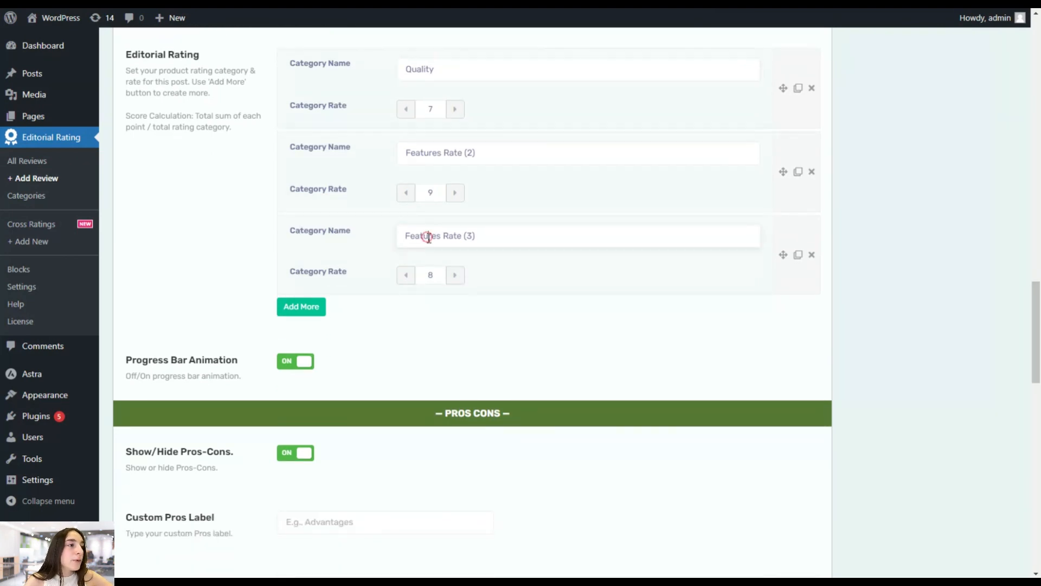
triple_click(428, 237)
triple_click(445, 153)
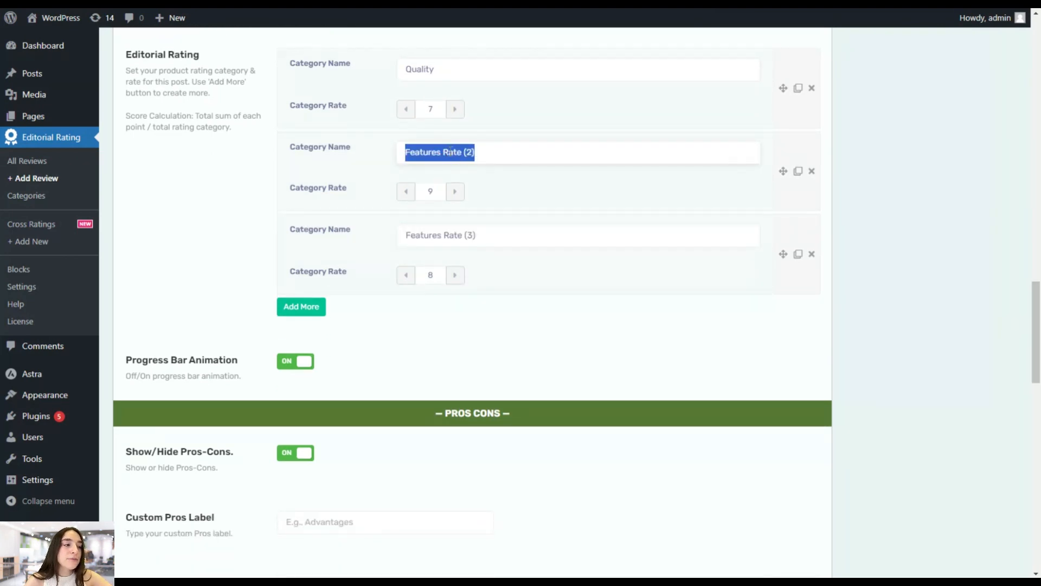
key(BackSpace)
click(443, 235)
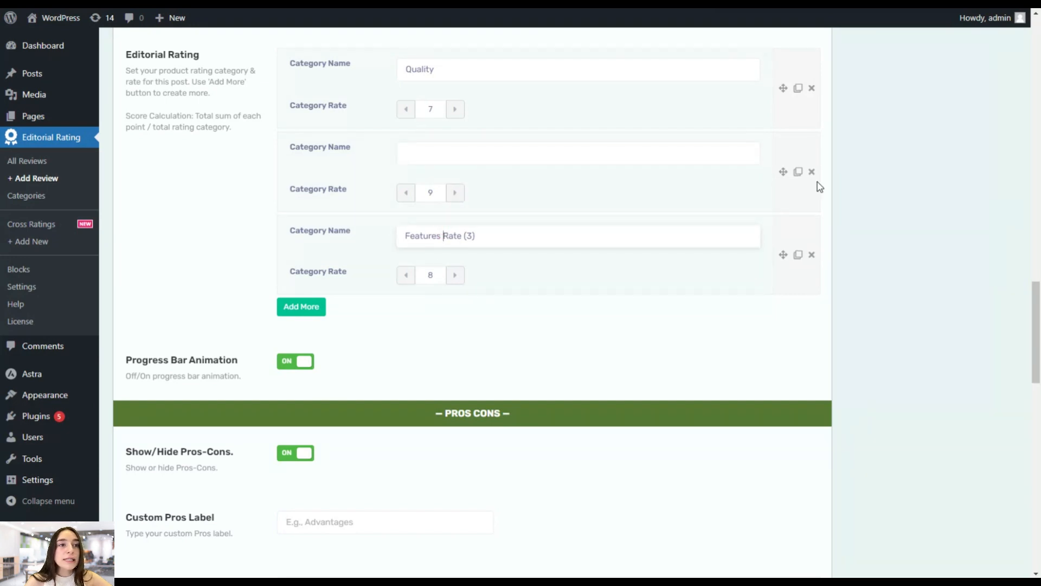
click(812, 172)
click(577, 69)
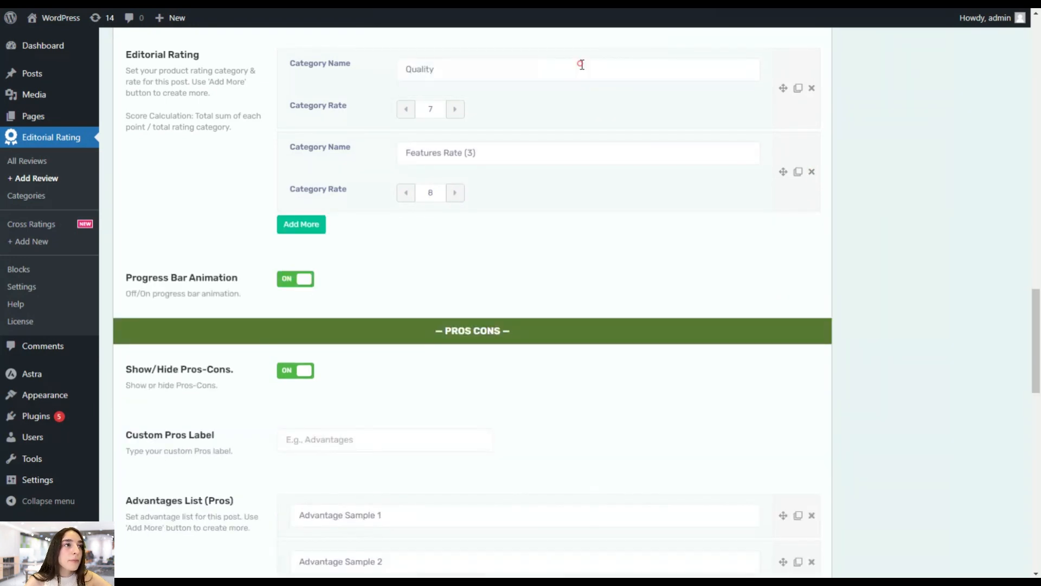
Add another editorial rating category with a blank name and set its rate to 3
click(299, 228)
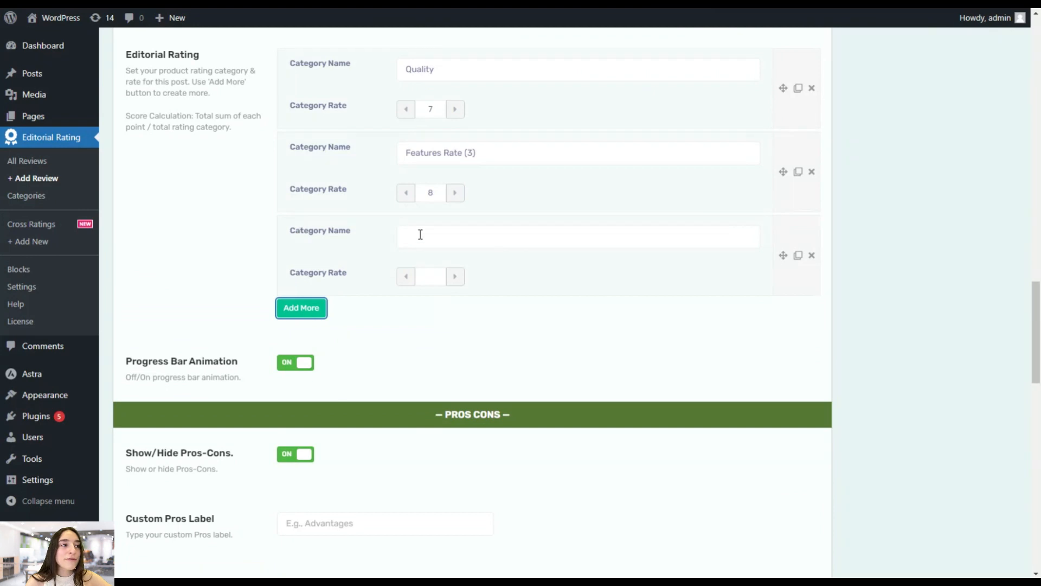
scroll(422, 247, down, 1)
scroll(422, 247, down, 1)
click(456, 212)
click(455, 212)
click(456, 212)
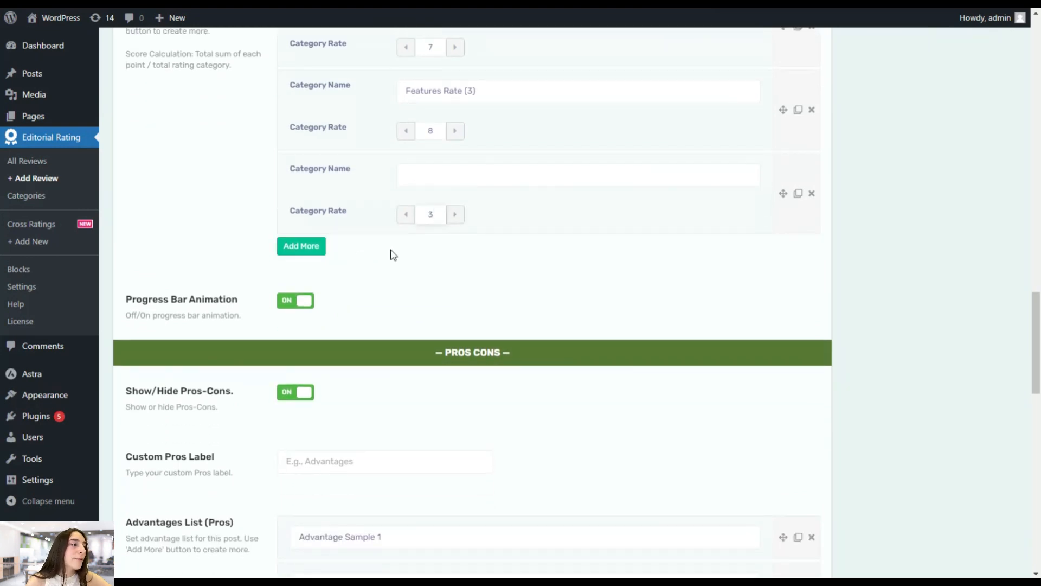
Switch the Progress Bar Animation off and back on, and return to the theme preview
scroll(277, 279, down, 1)
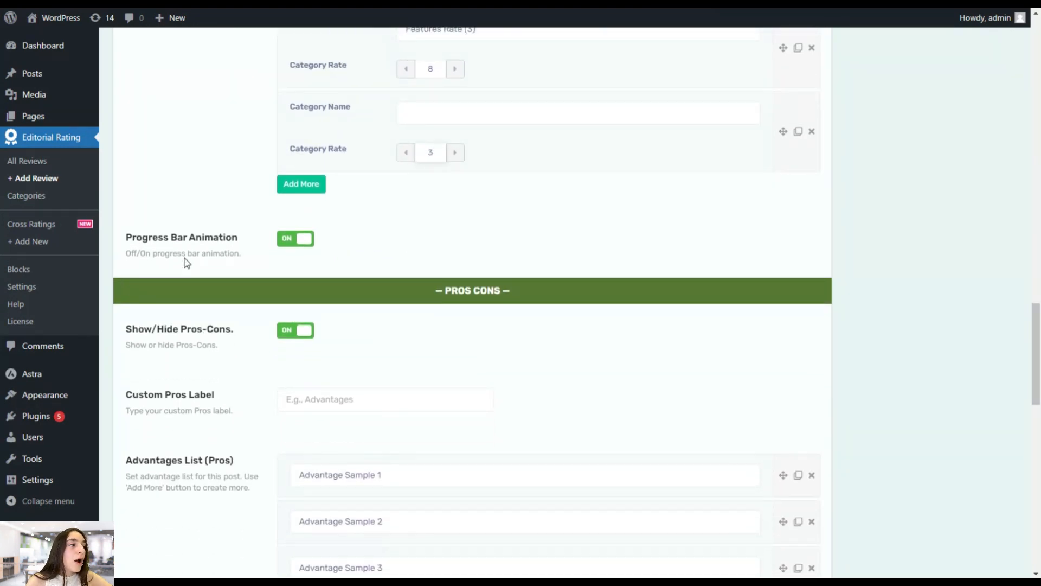
click(298, 240)
click(297, 240)
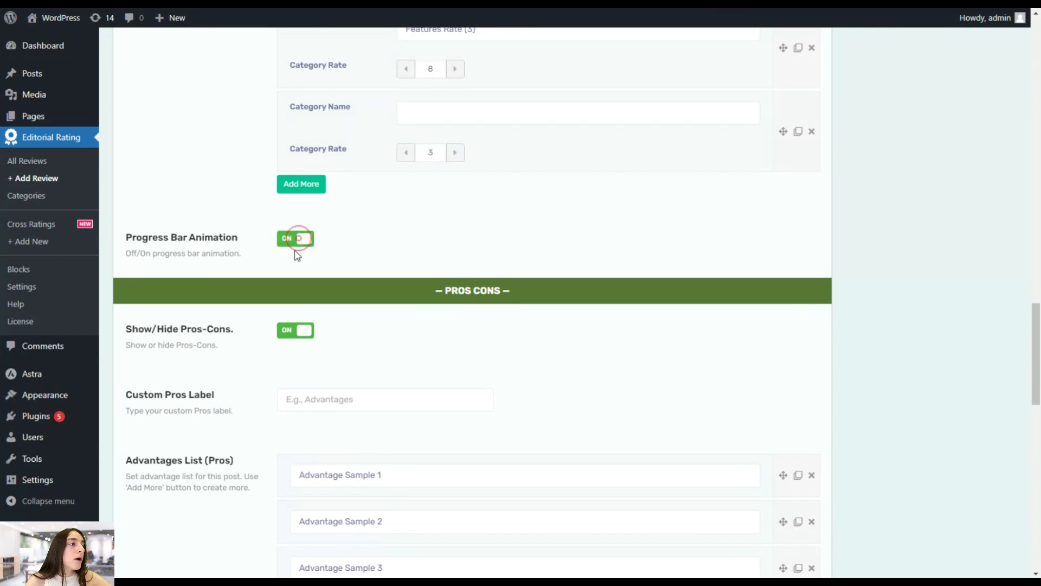
scroll(296, 251, up, 20)
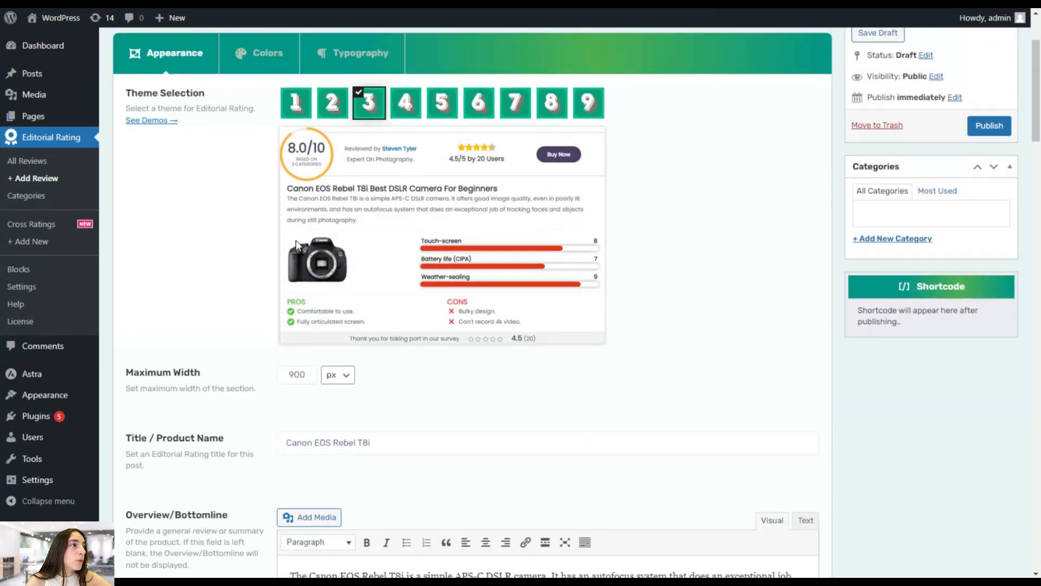
Switch the Show/Hide Pros-Cons setting off and back on
scroll(314, 217, down, 18)
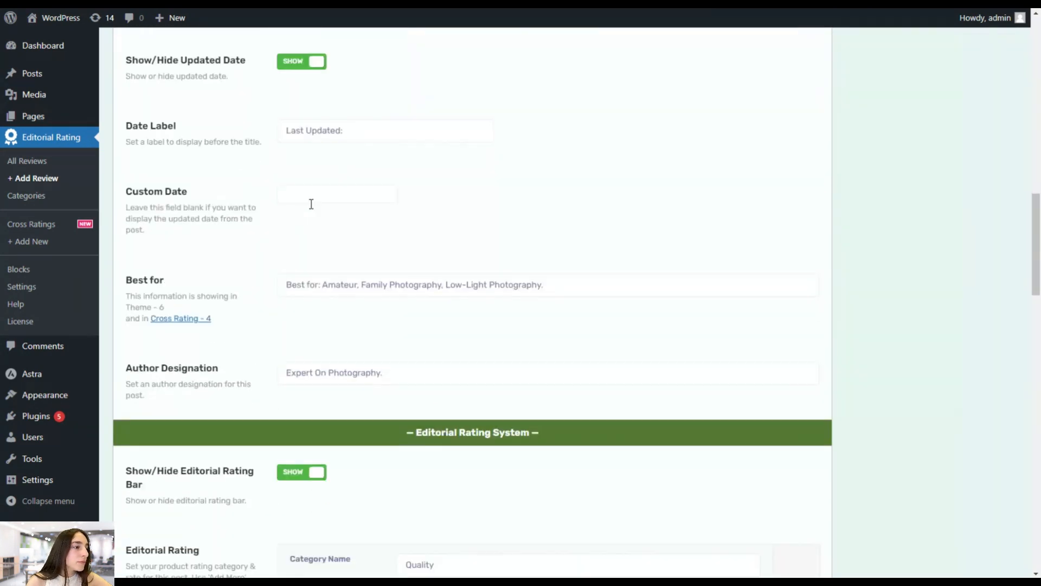
scroll(312, 209, down, 5)
scroll(310, 207, down, 7)
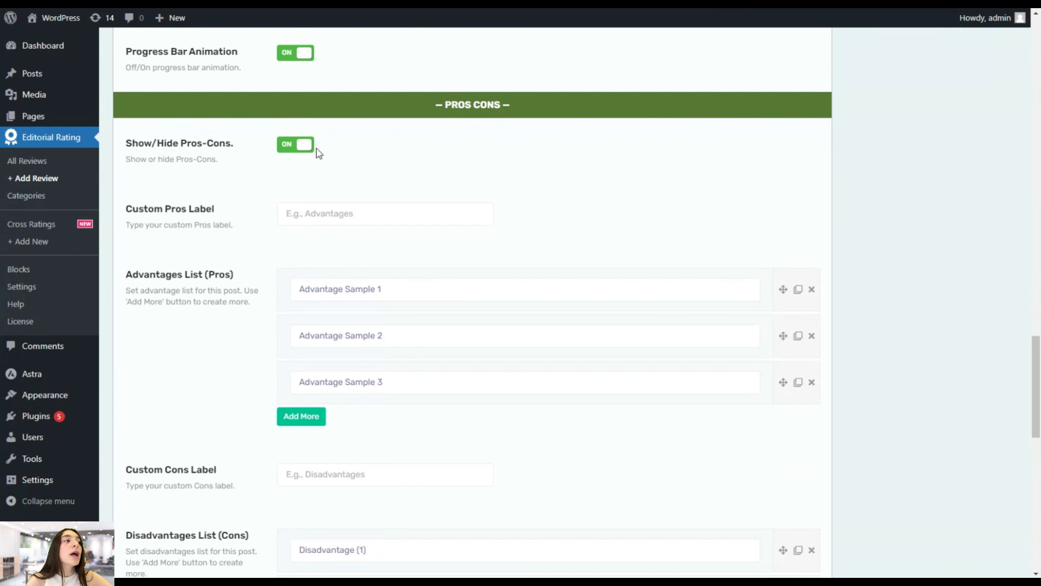
click(303, 145)
click(302, 144)
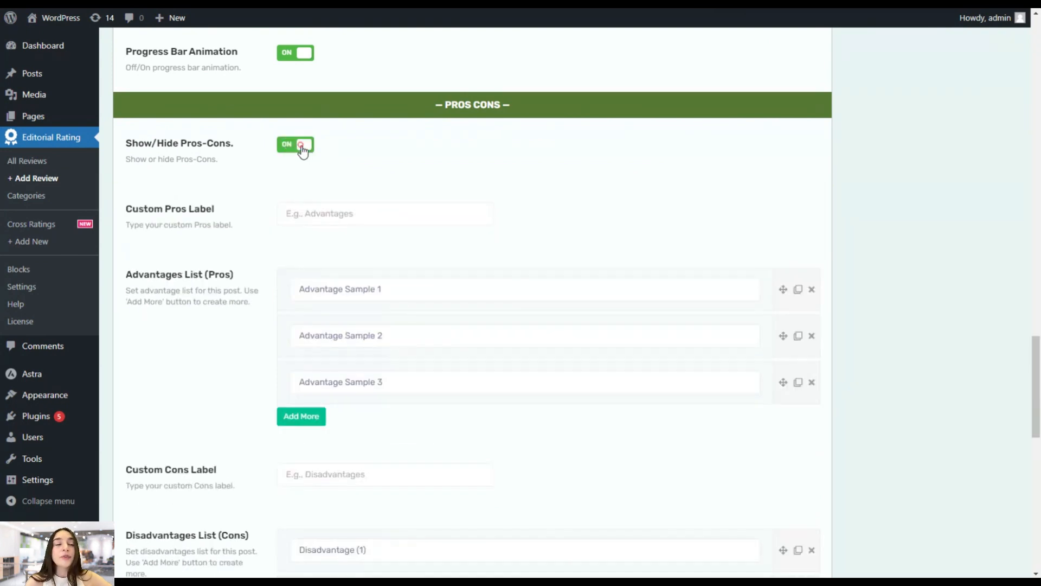
Examine the custom label fields and the Advantages and Disadvantages lists in the Pros Cons section
scroll(323, 180, down, 1)
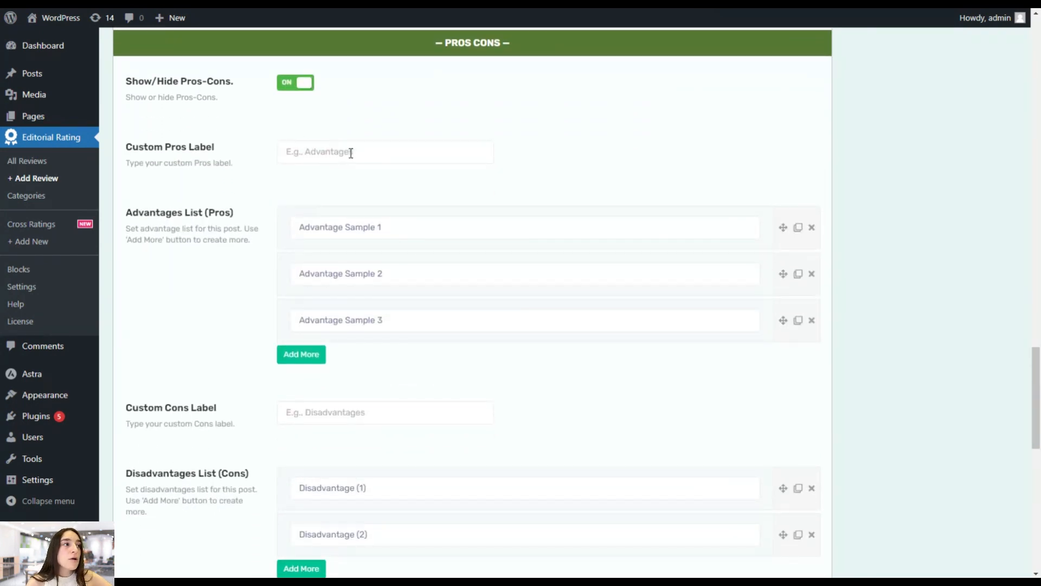
scroll(358, 179, down, 1)
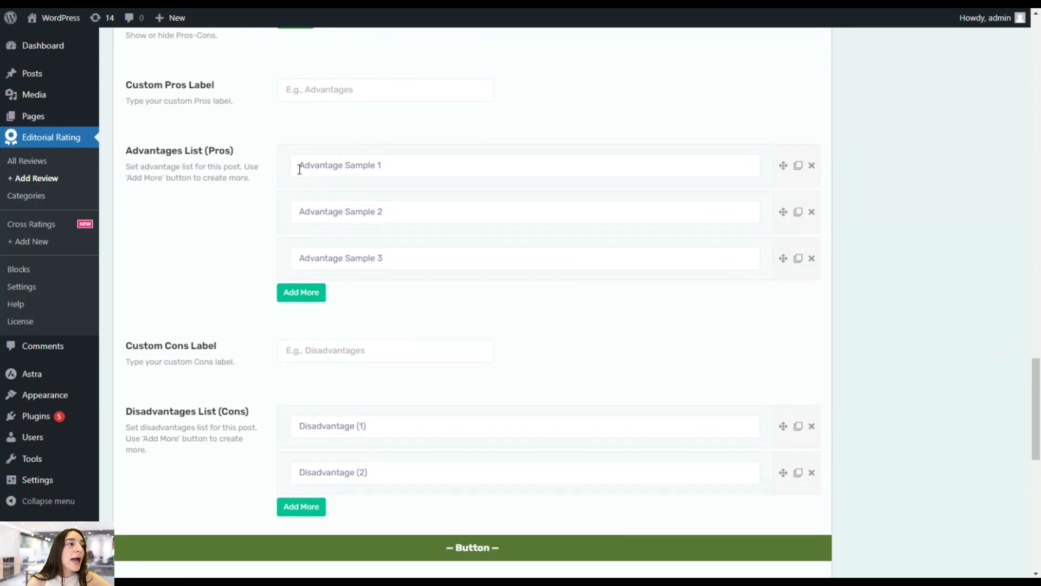
drag(389, 166, 305, 166)
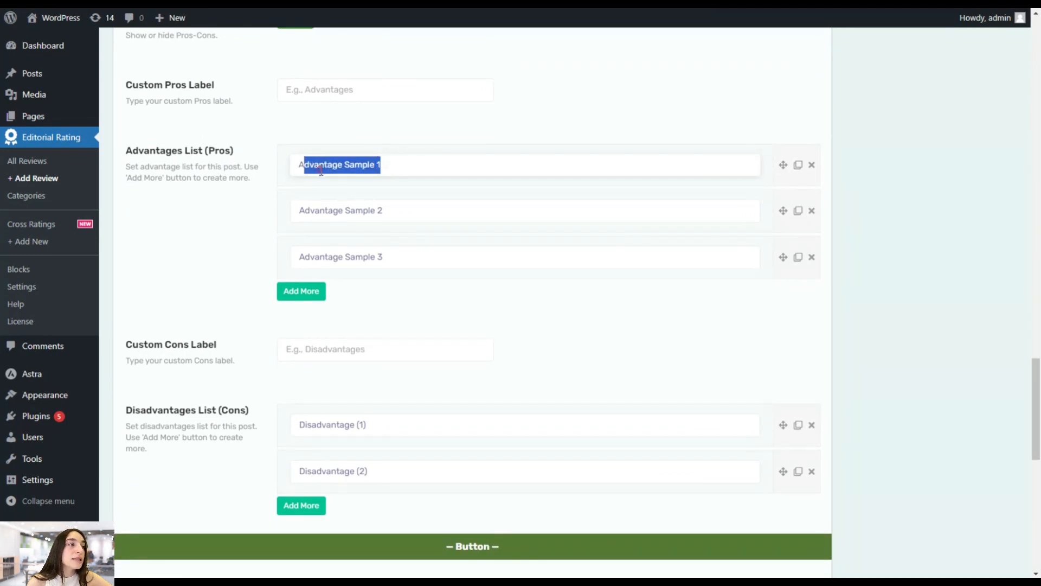
click(319, 165)
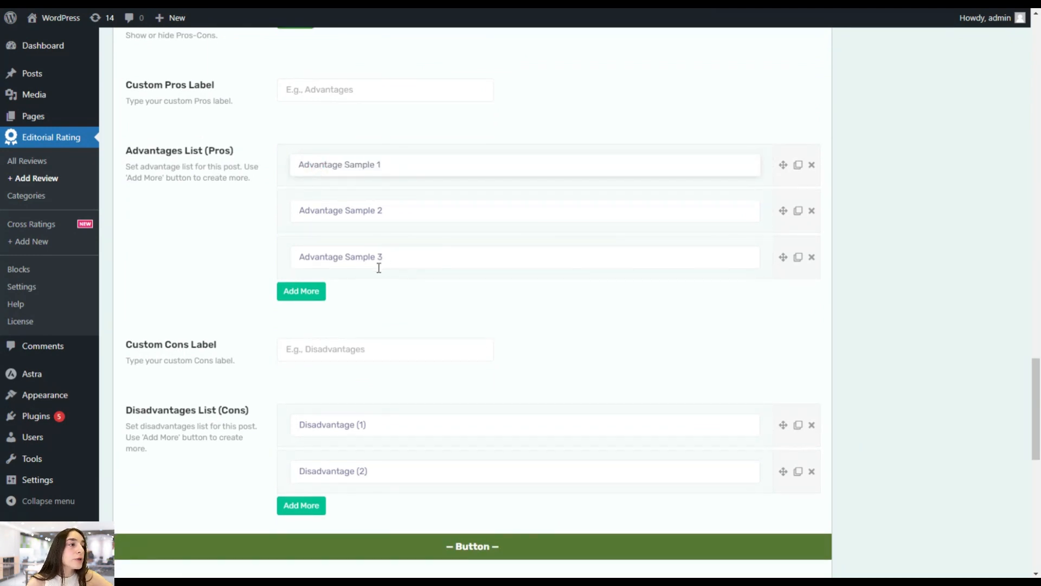
scroll(343, 319, down, 1)
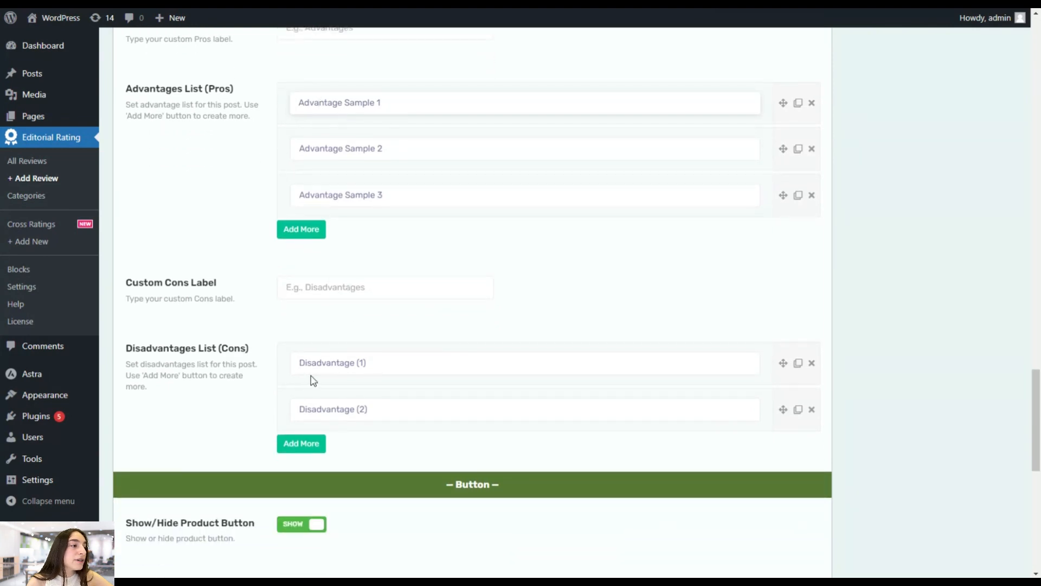
scroll(322, 353, down, 2)
scroll(329, 239, up, 1)
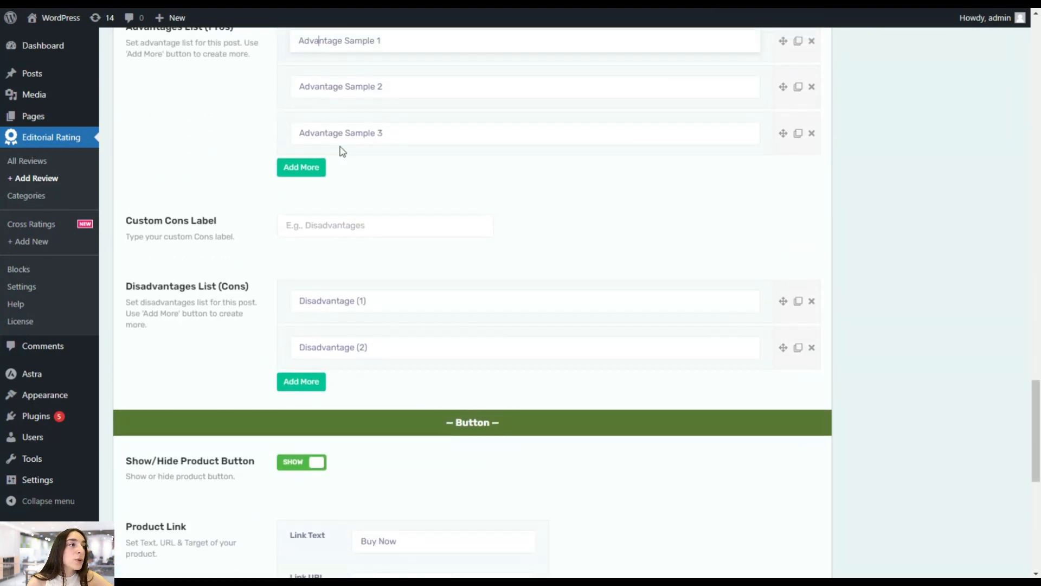
Add a blank entry to the Advantages List (Pros) and remove that entry again
click(315, 177)
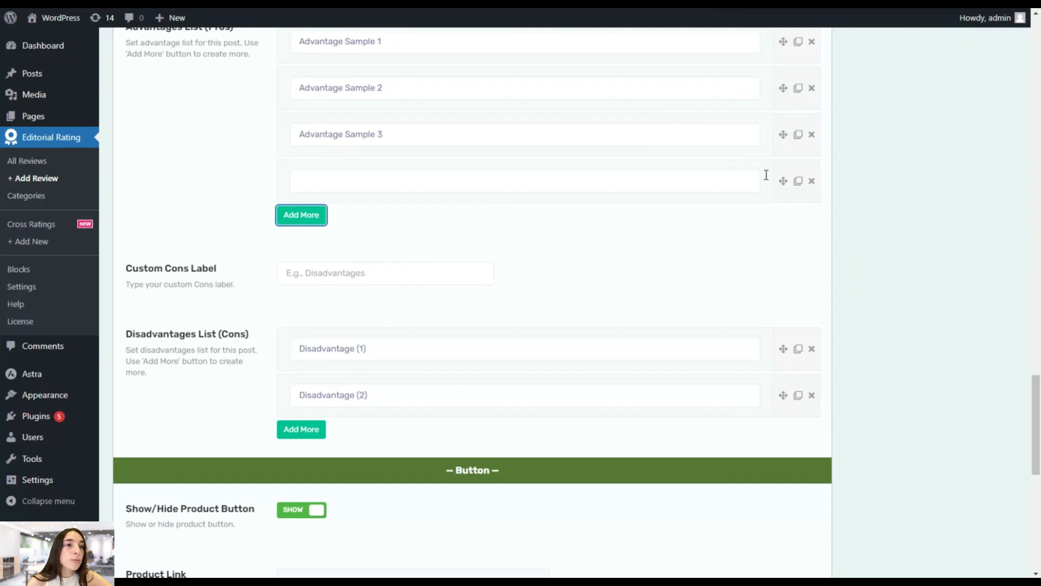
click(812, 180)
click(580, 67)
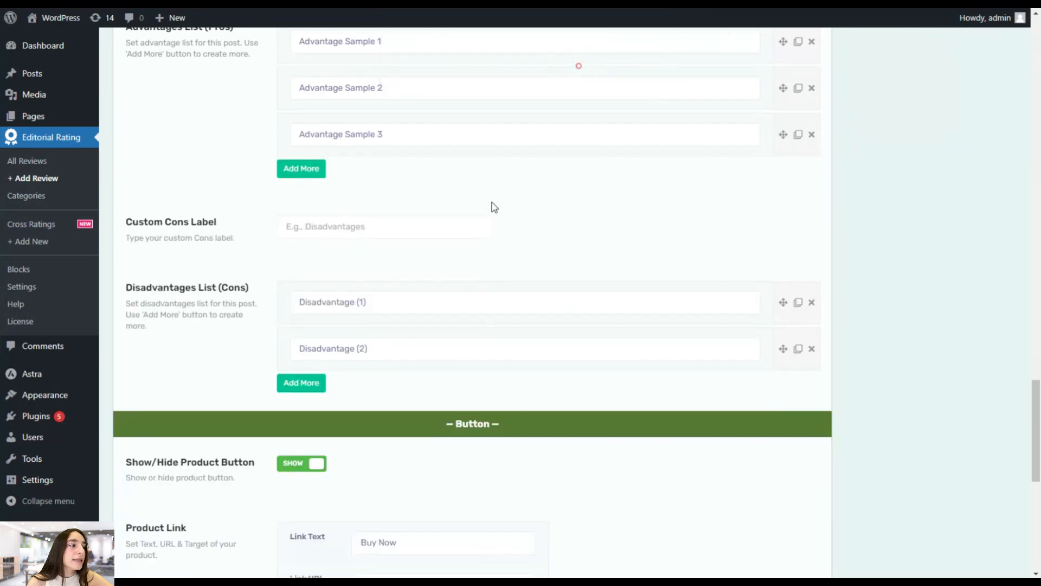
Add a blank entry to the Disadvantages List (Cons) and remove that entry again
scroll(434, 260, down, 1)
click(309, 320)
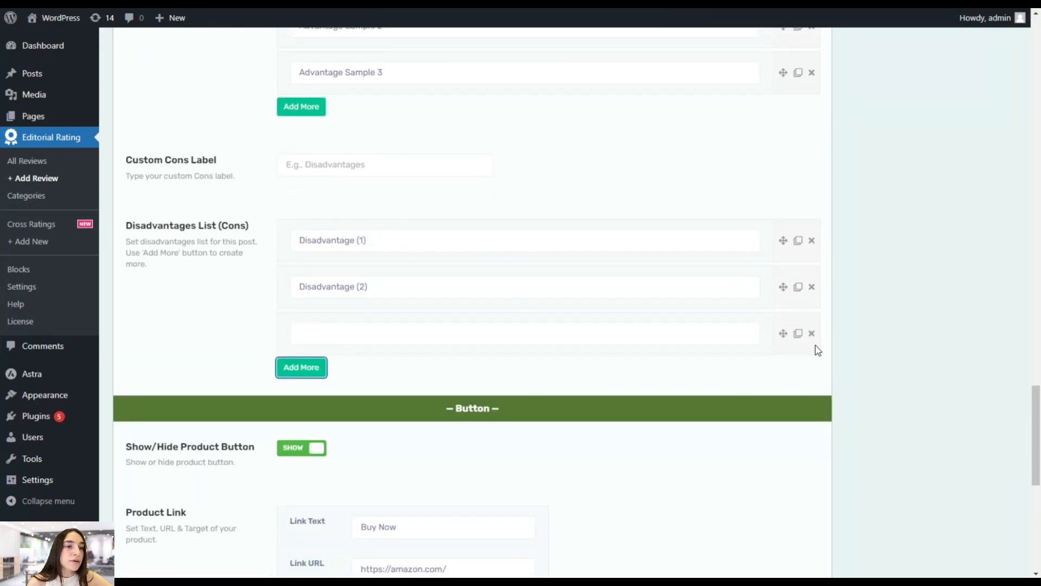
click(812, 333)
click(574, 71)
Examine the product button's link text, URL and link options, and the User Rating visibility and pre text settings
scroll(357, 355, down, 5)
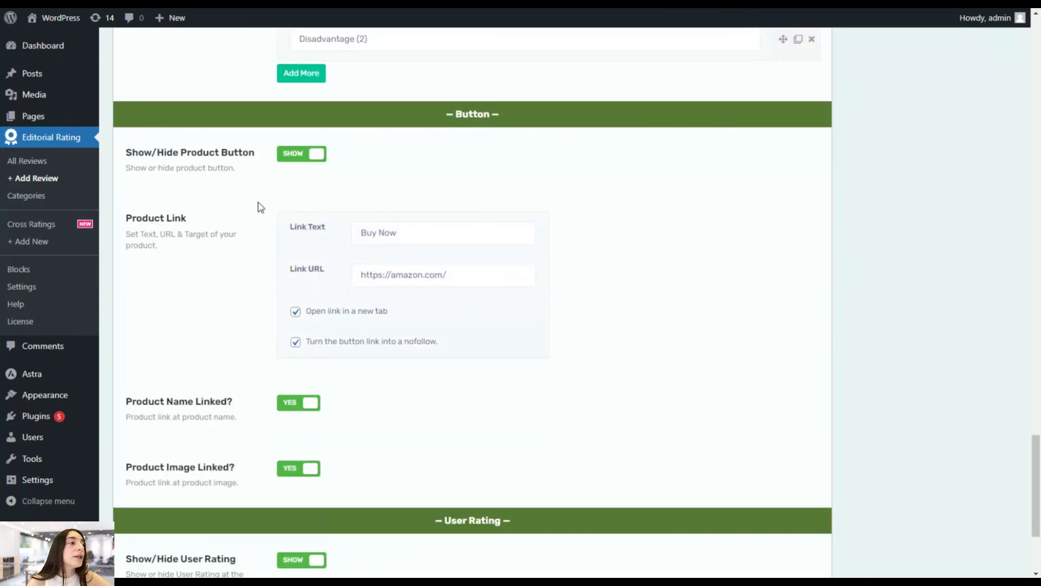
triple_click(366, 233)
click(396, 232)
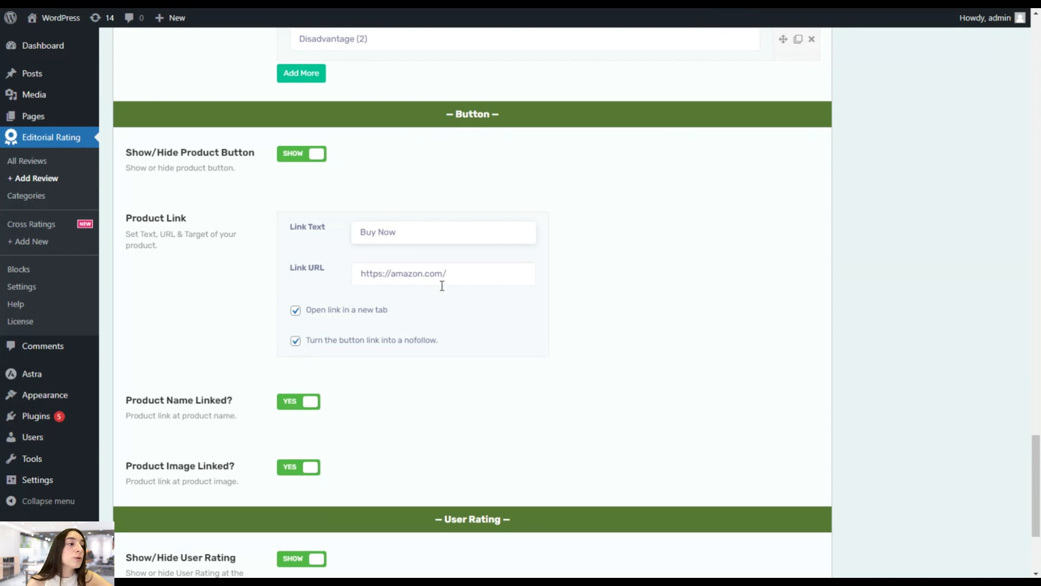
scroll(432, 296, down, 1)
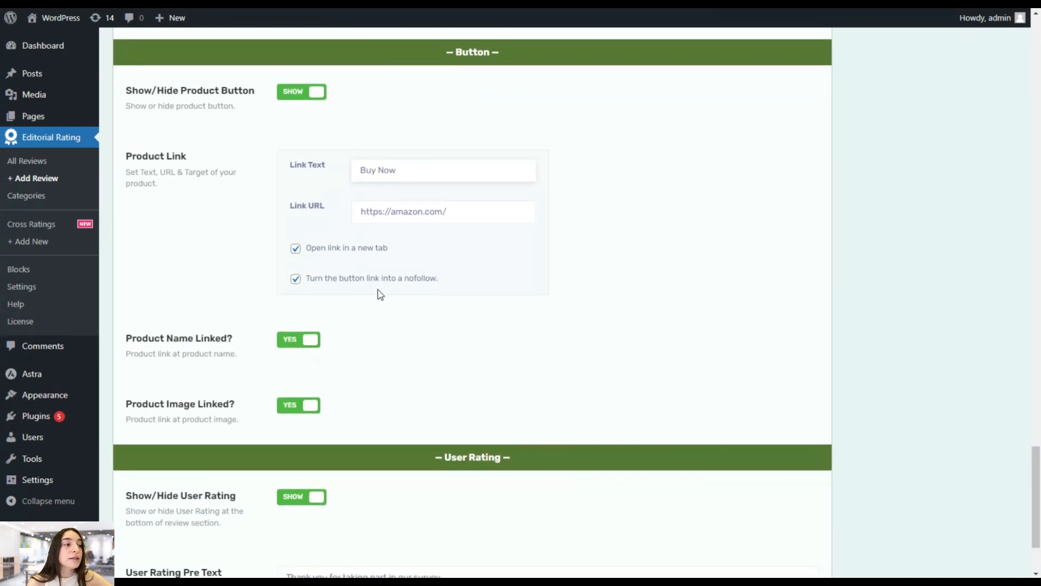
scroll(400, 288, down, 2)
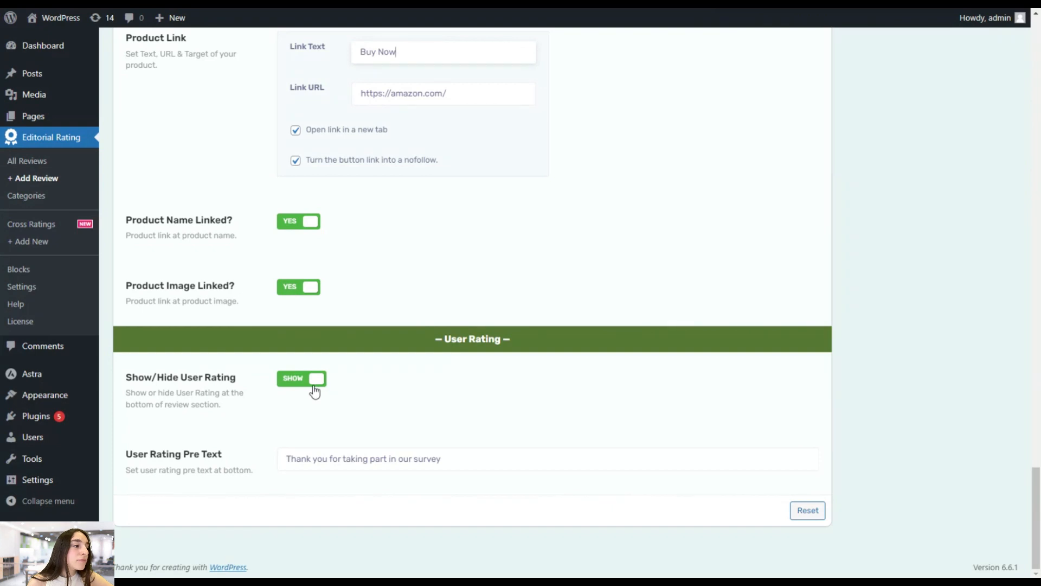
click(324, 463)
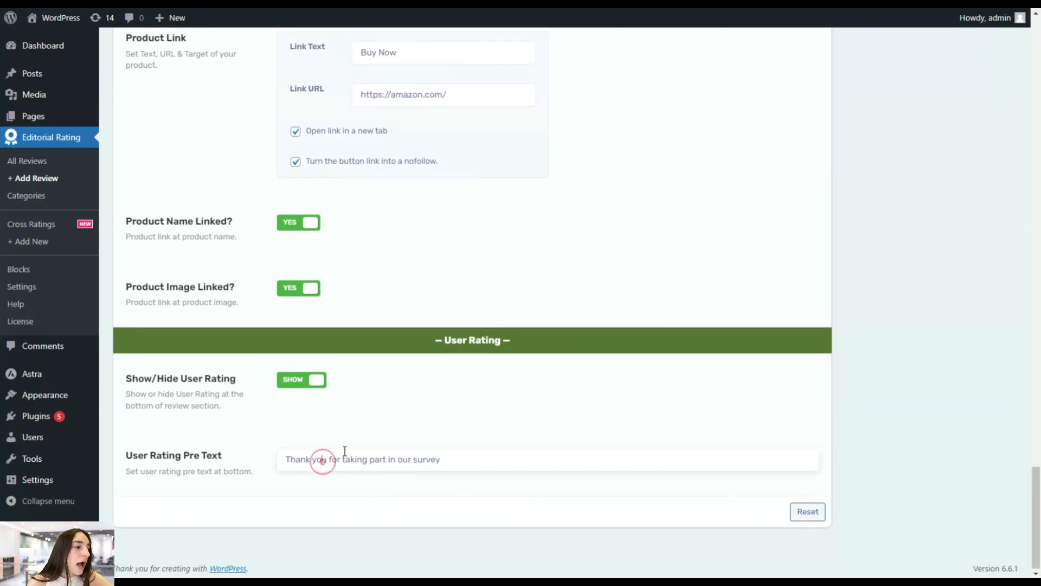
drag(447, 462, 281, 448)
click(292, 465)
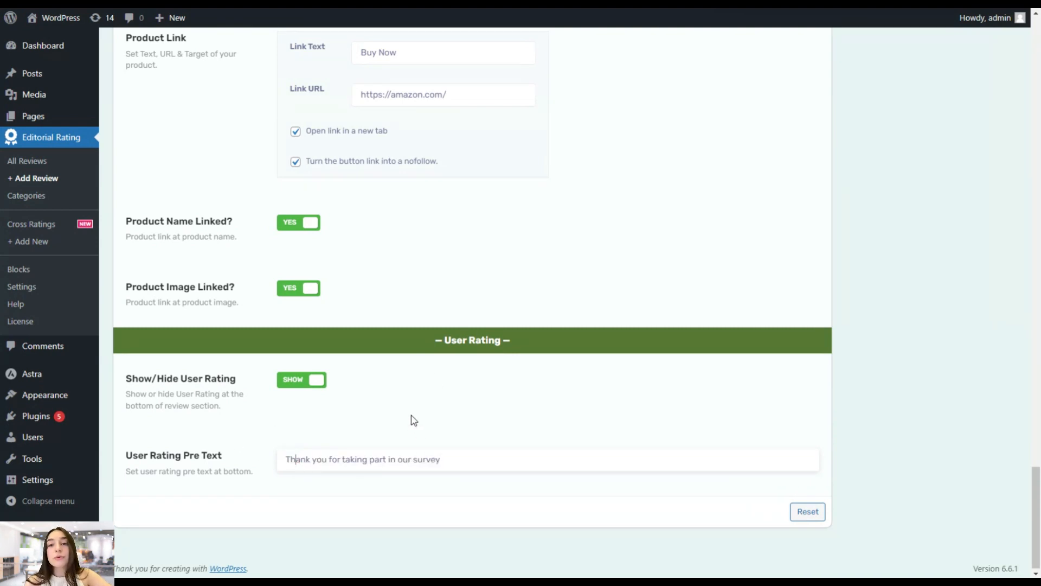
scroll(407, 431, down, 1)
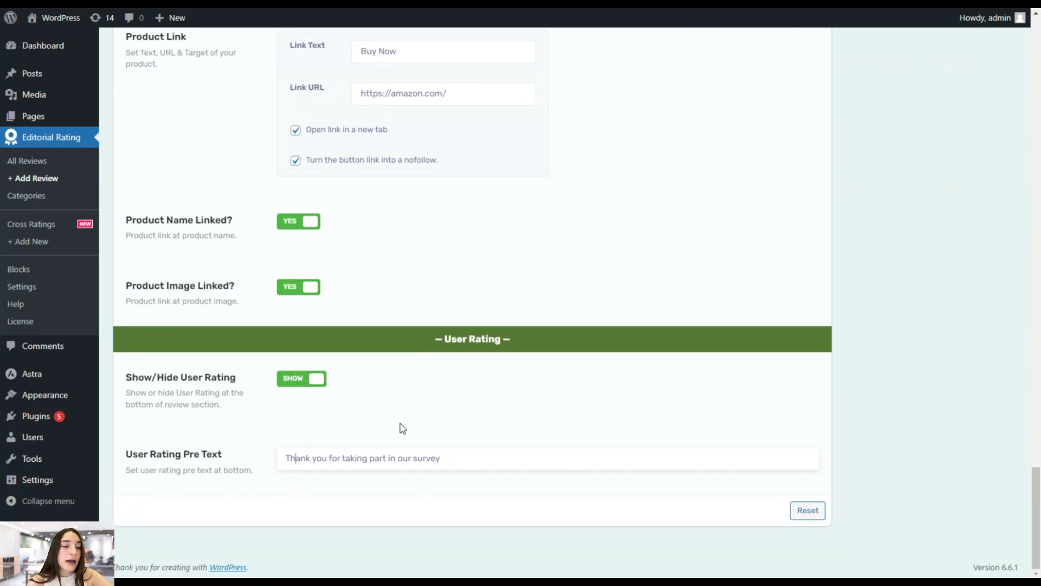
Publish the Canon EOS Rebel T8i Review from the review editor
scroll(402, 428, up, 20)
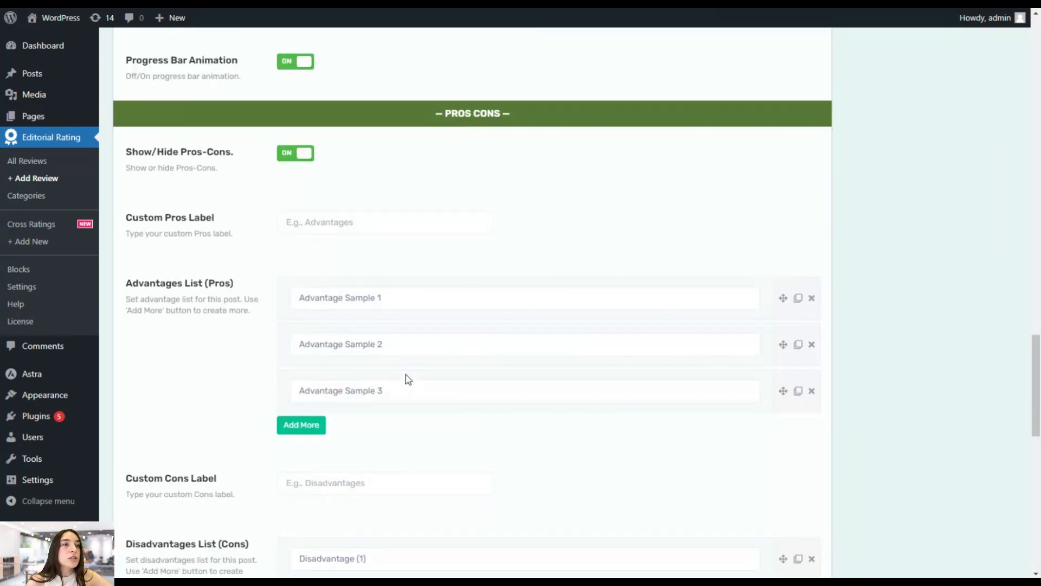
scroll(408, 373, up, 20)
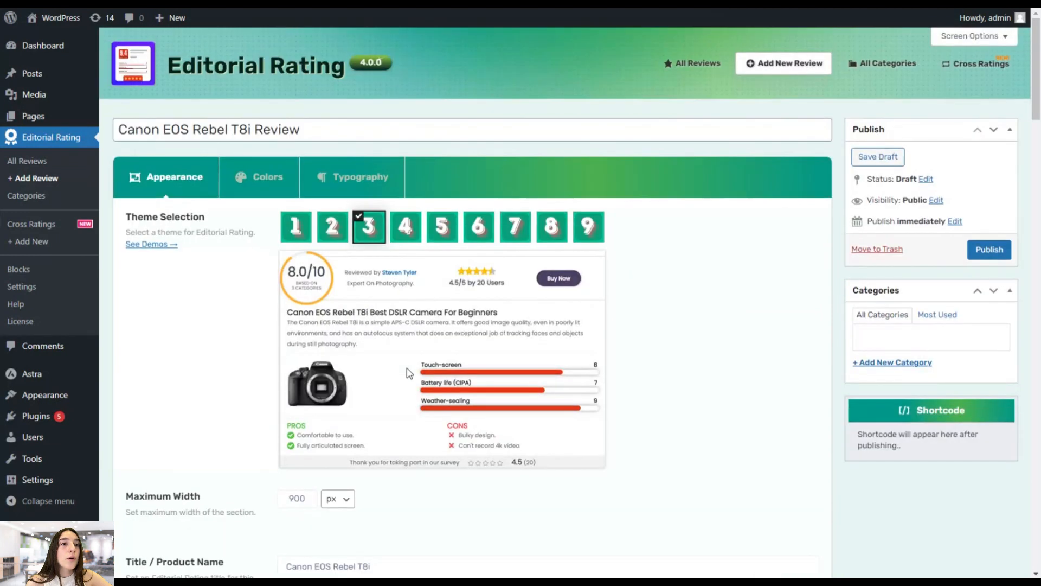
click(990, 251)
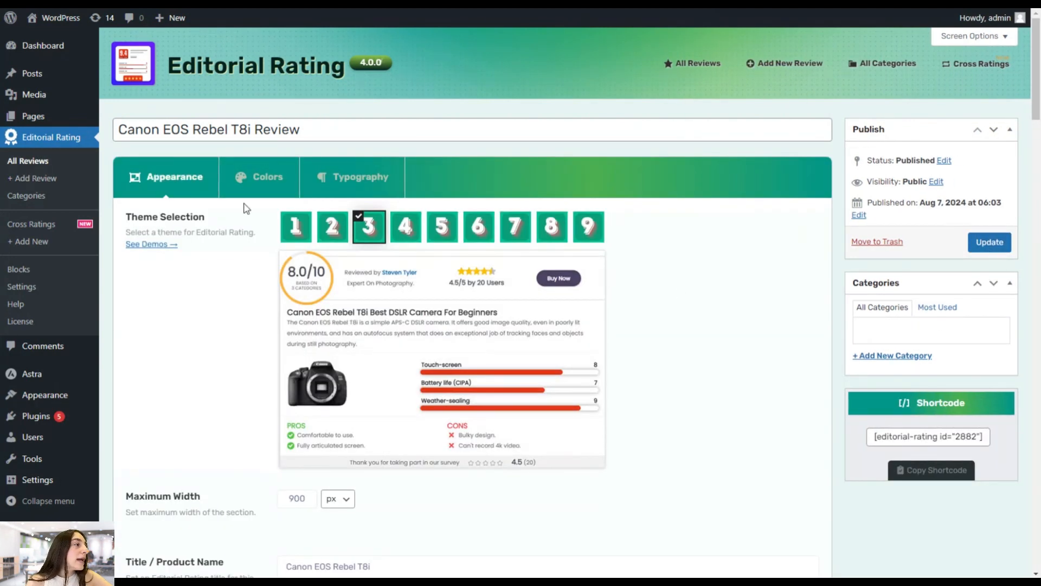
Open the list of all reviews and copy the shortcode of the Canon EOS Rebel T8i Review
click(60, 159)
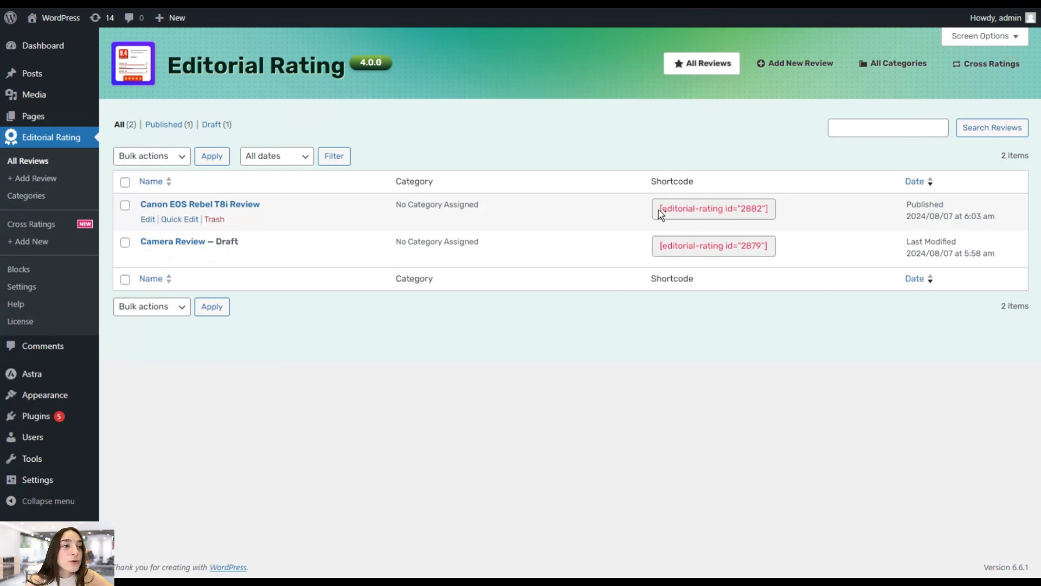
drag(660, 210, 777, 216)
key(ctrl+c)
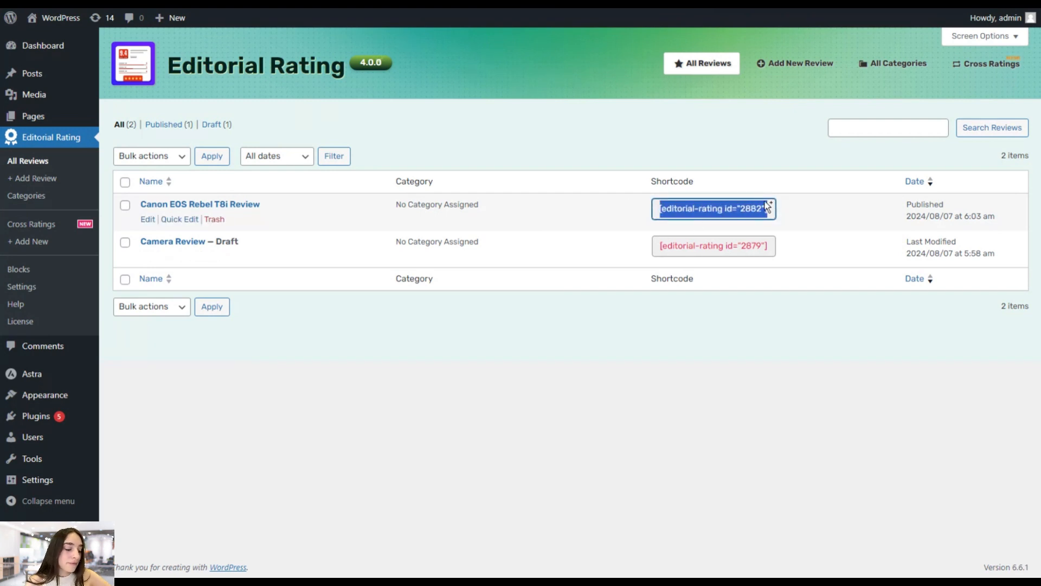
Create a new page and insert a Shortcode block containing the copied shortcode [editorial-rating id="2882"]
mouse_move(46, 118)
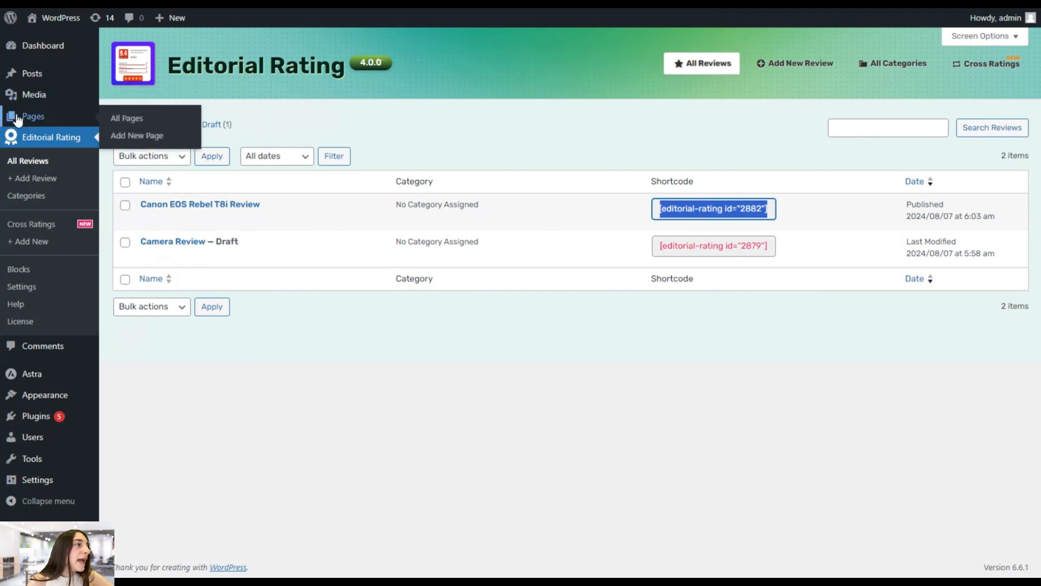
click(112, 137)
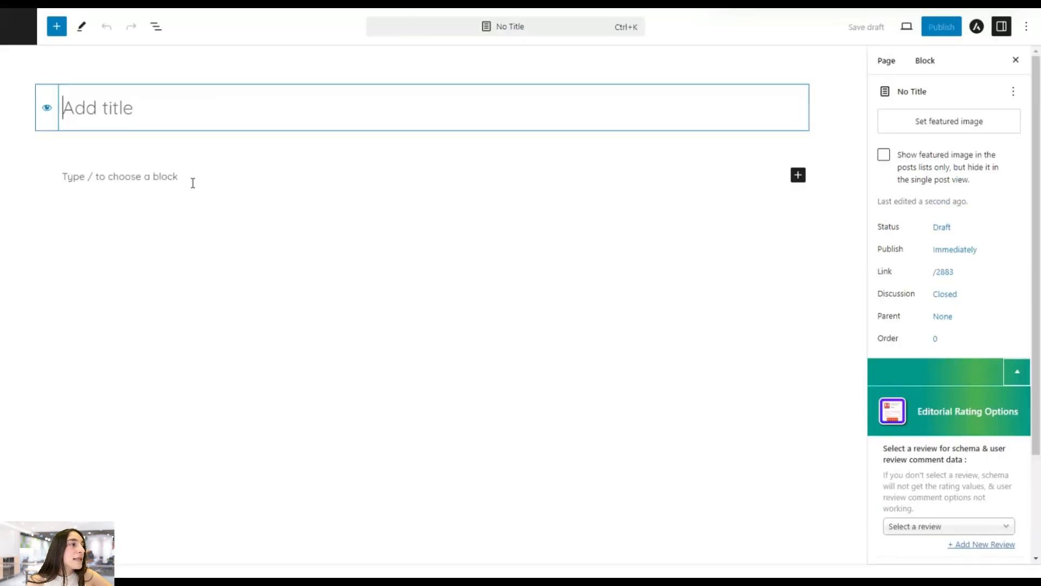
click(192, 180)
click(798, 166)
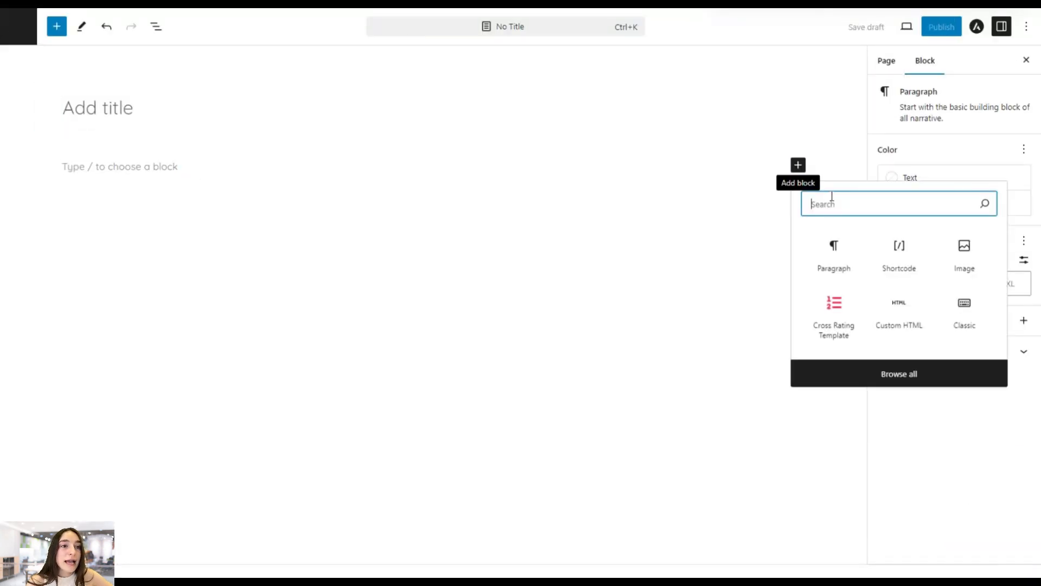
click(899, 247)
key(ctrl+v)
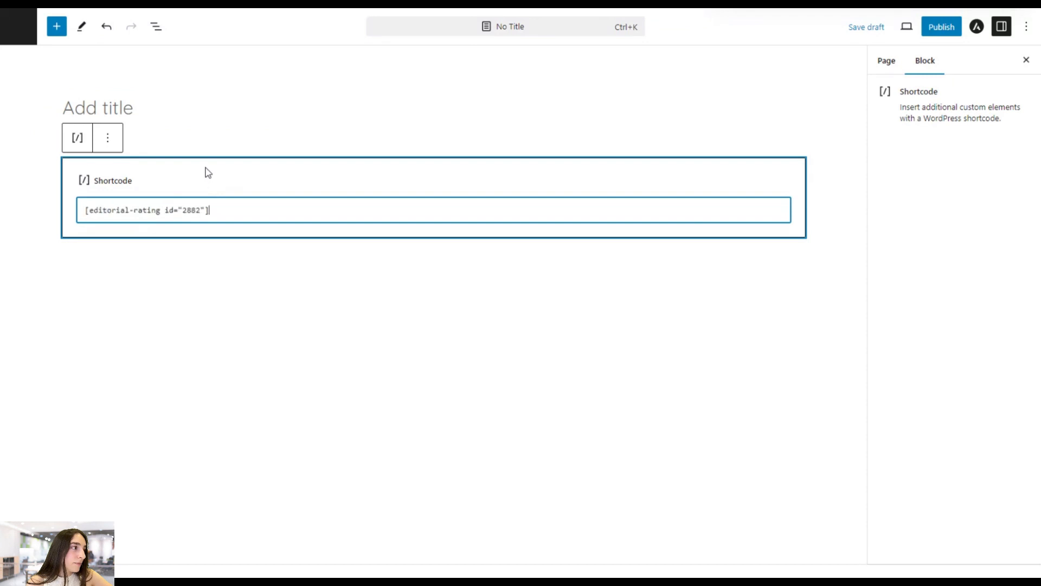
Publish the untitled page and view the Canon EOS Rebel T8i review on the live page
click(925, 31)
click(925, 33)
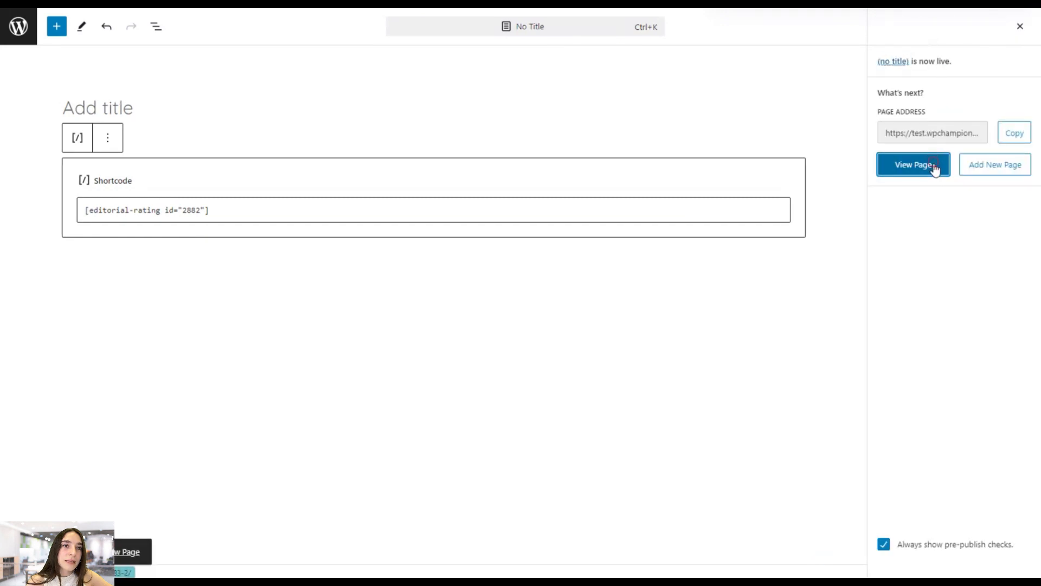
click(935, 166)
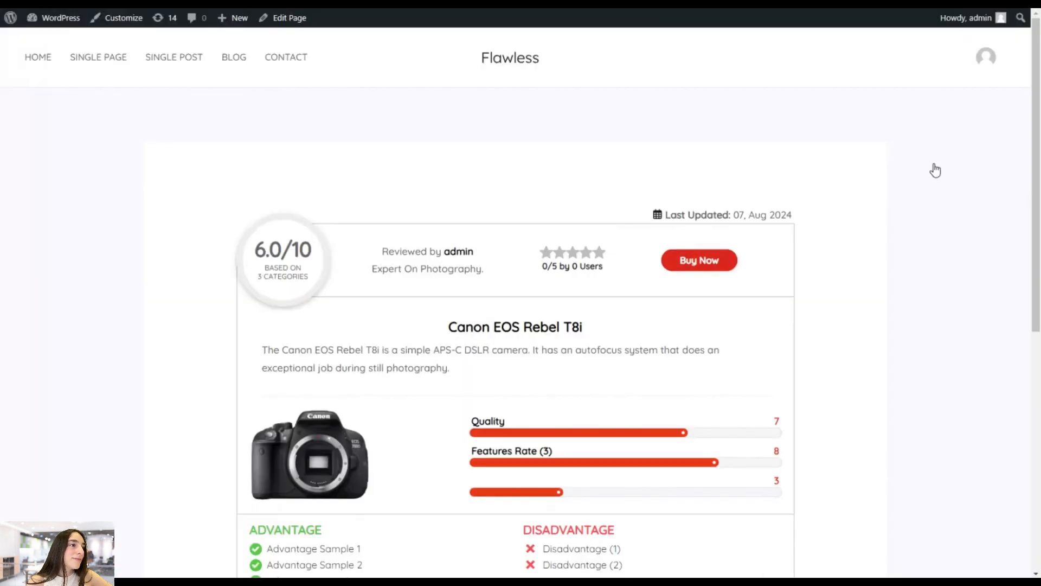
scroll(501, 275, down, 2)
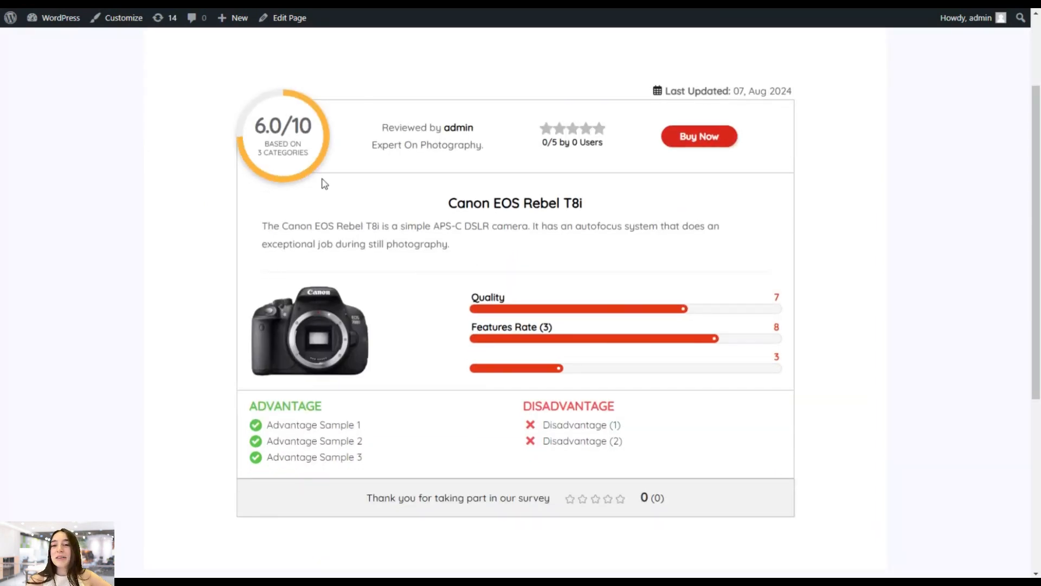